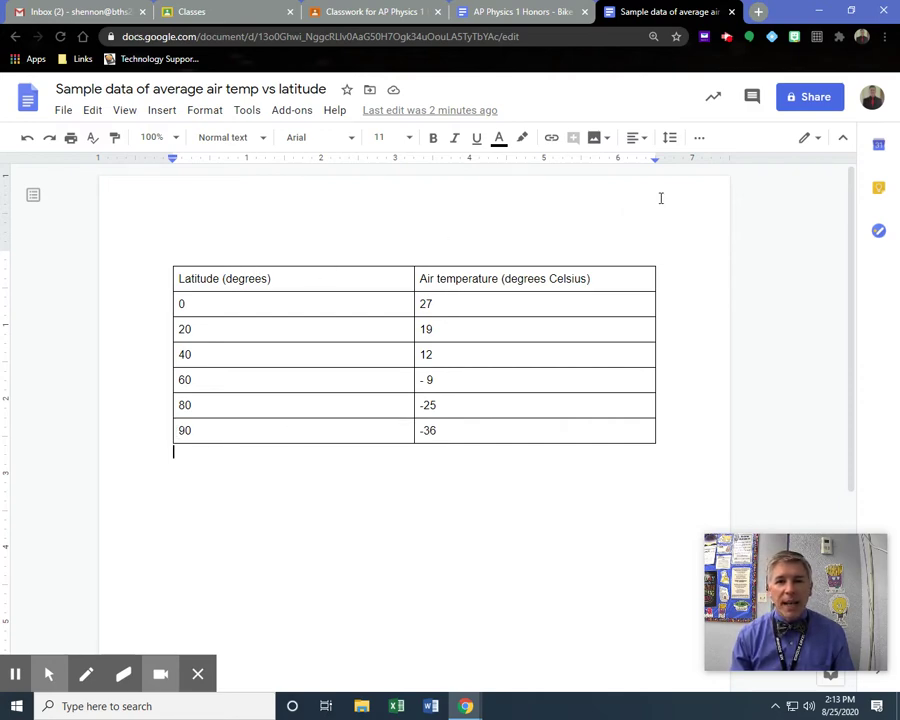
Step: Open Google Sheets in a new browser tab and create a blank spreadsheet
{"action": "left_click", "coordinate": [758, 12]}
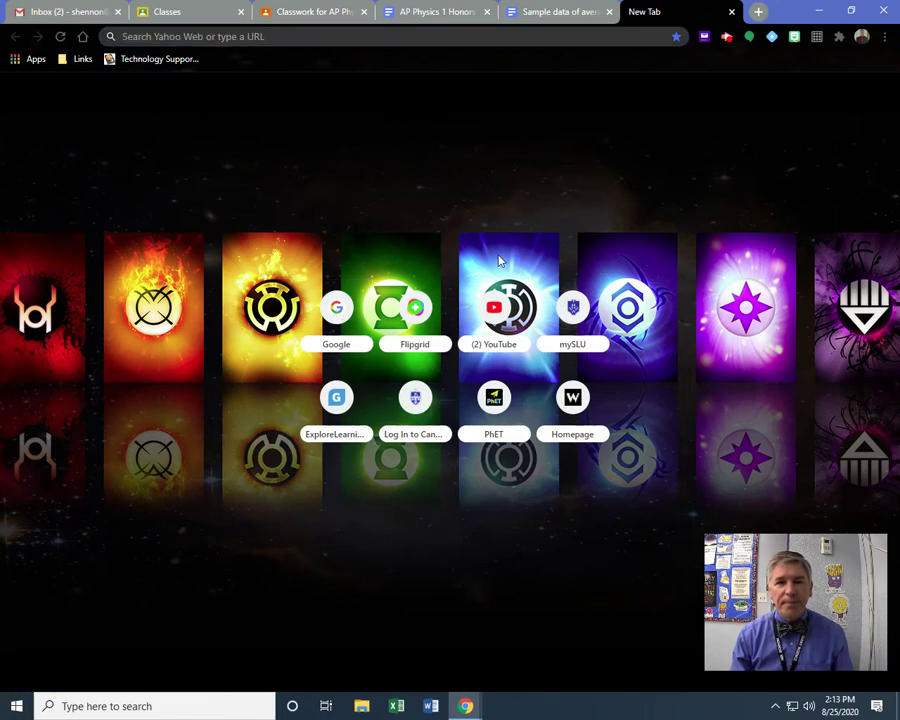
{"action": "left_click", "coordinate": [336, 307]}
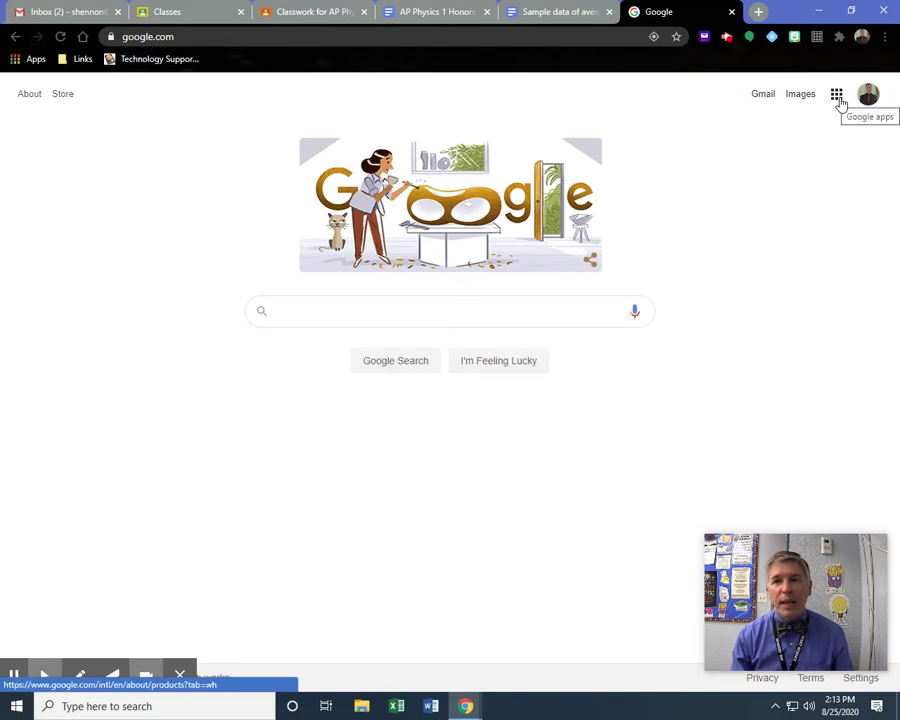
{"action": "left_click", "coordinate": [840, 101]}
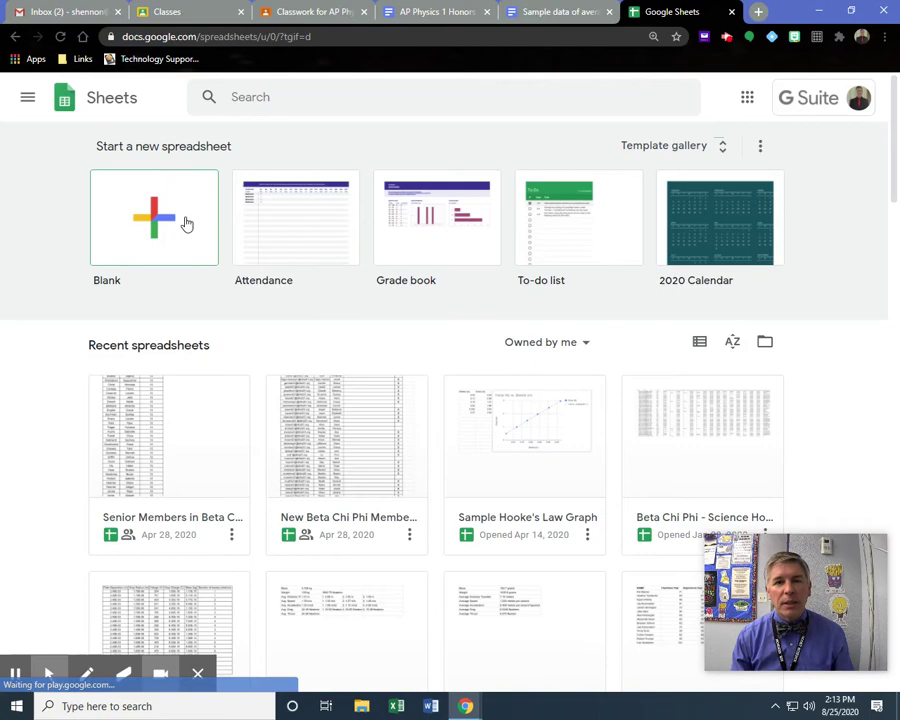
{"action": "left_click", "coordinate": [176, 208]}
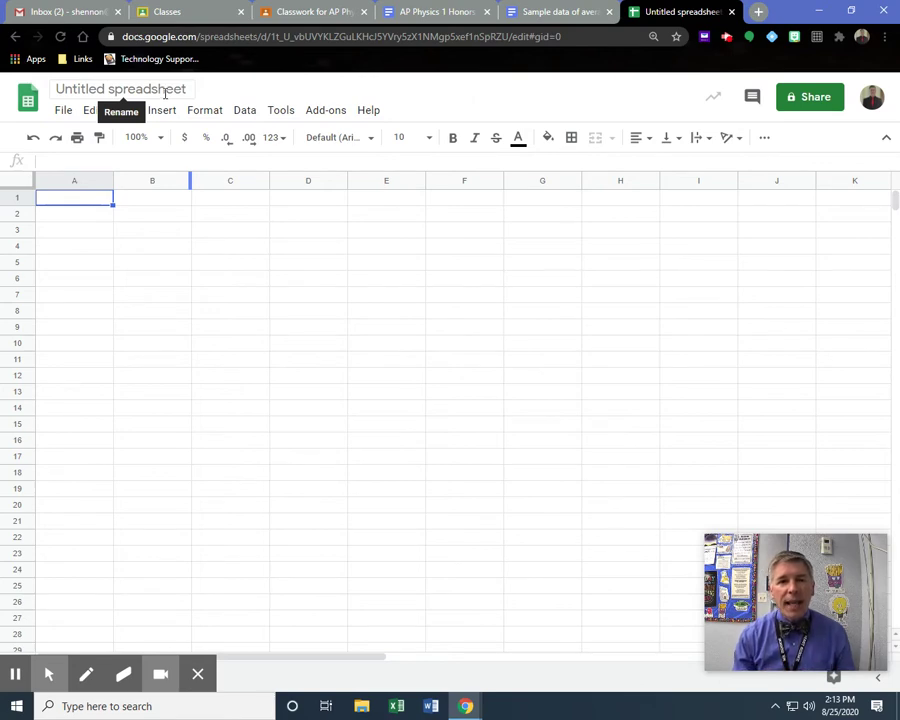
Step: Rename the untitled spreadsheet as "Lat vs Temp"
{"action": "left_click", "coordinate": [155, 89]}
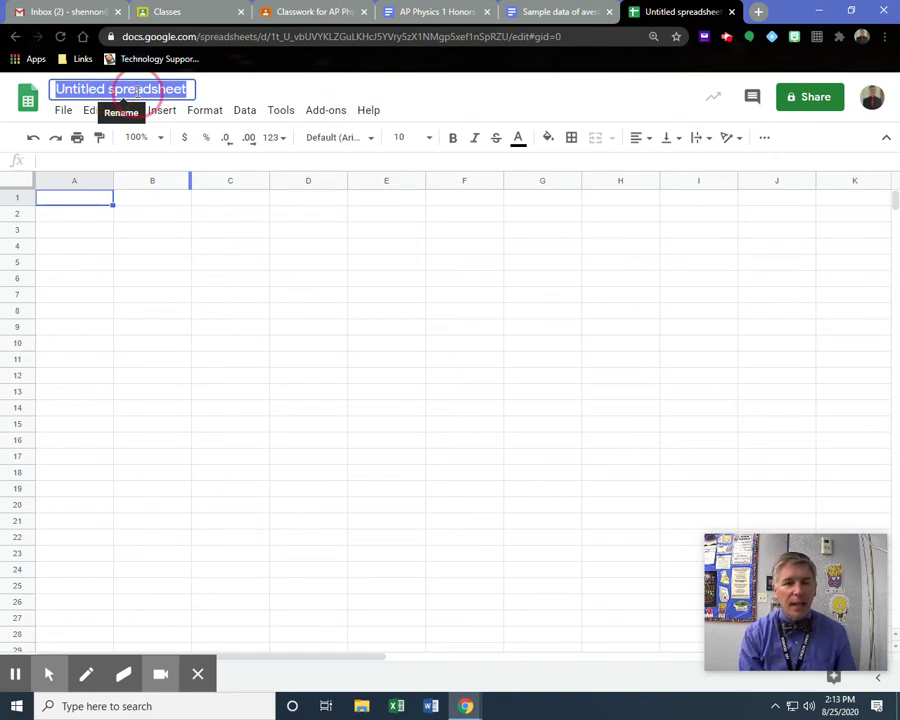
{"action": "type", "text": "L"}
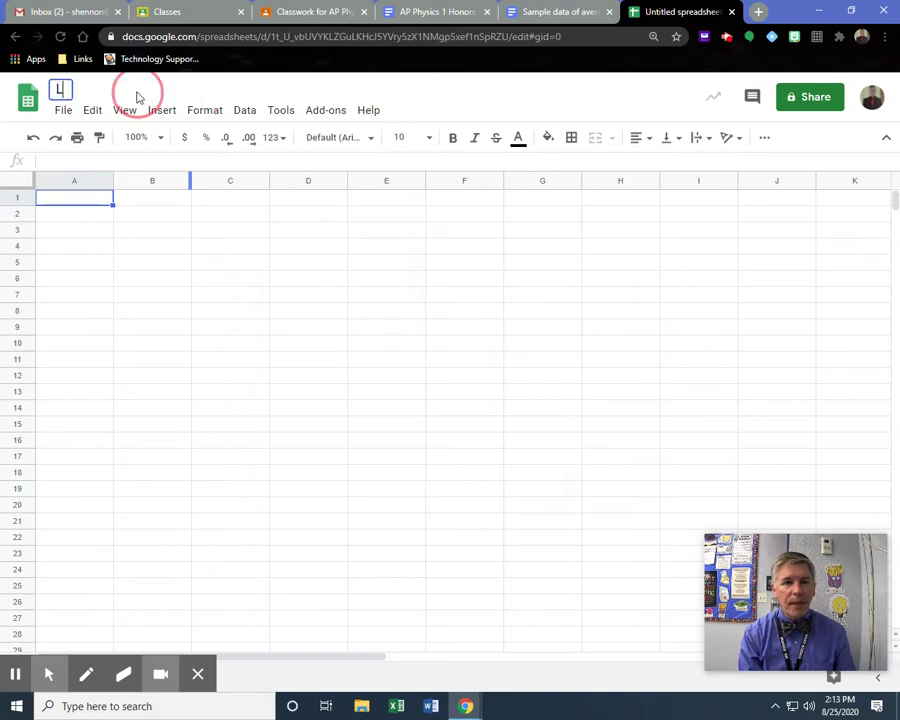
{"action": "type", "text": "at v"}
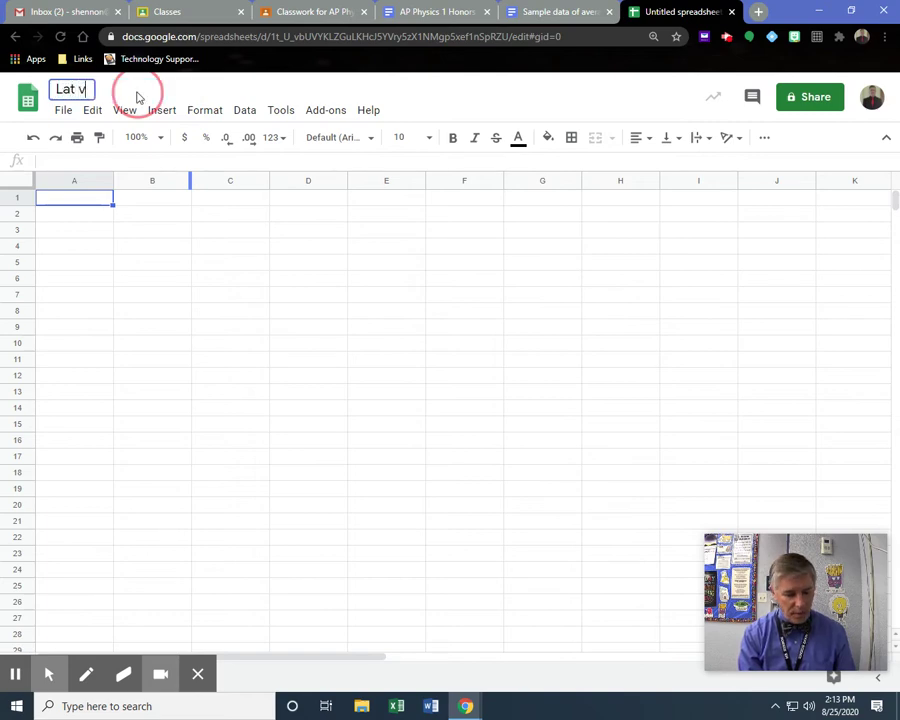
{"action": "type", "text": "s Temp"}
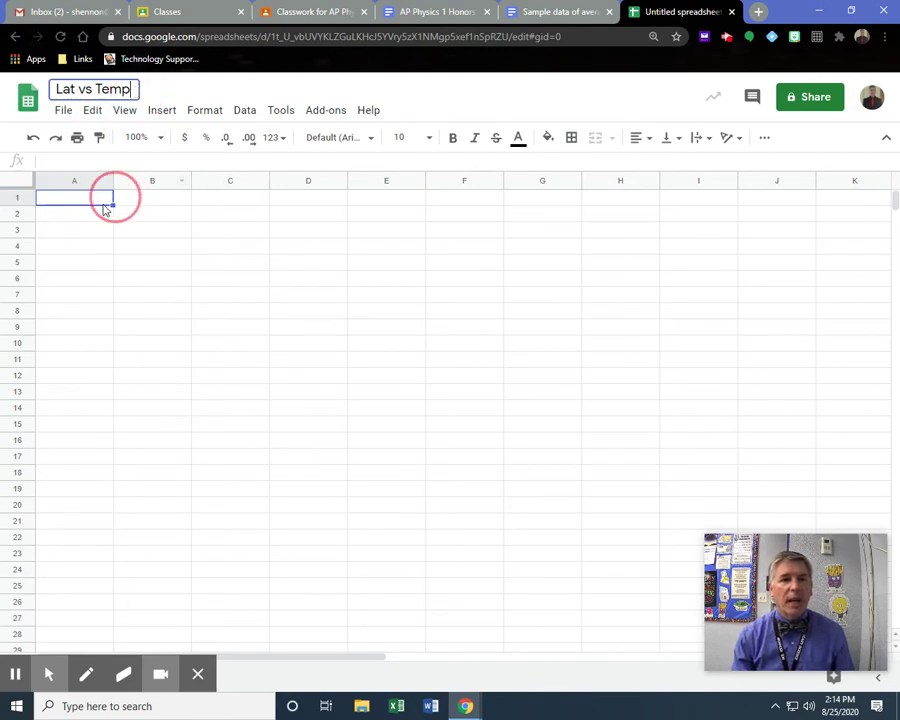
{"action": "left_click", "coordinate": [100, 200]}
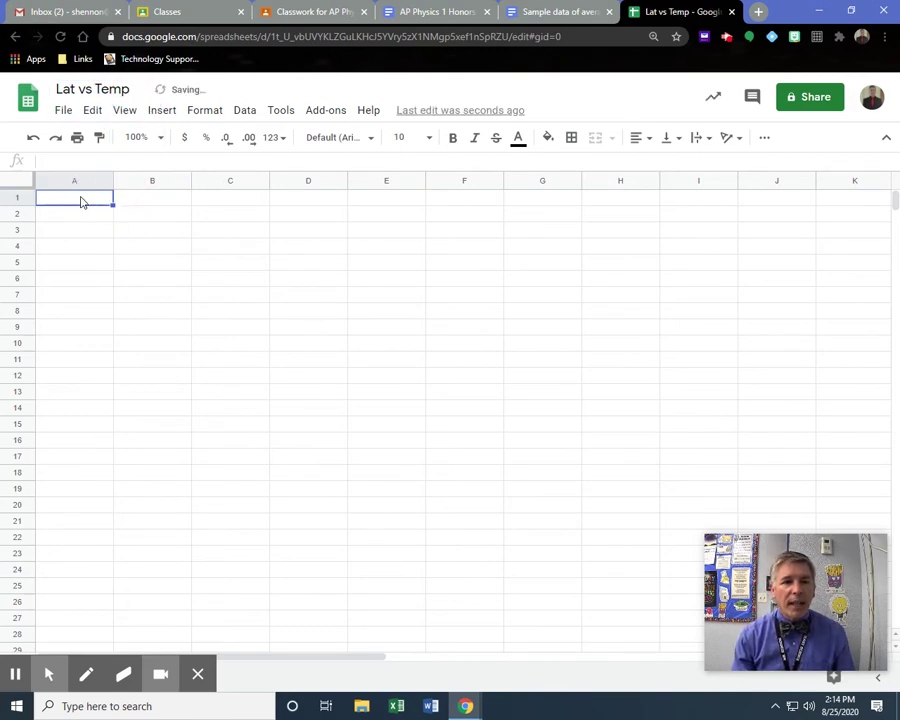
Step: Enter the heading "Latitude (degrees)" from the sample data document in cell A1 and fit column A's width to it
{"action": "left_click", "coordinate": [150, 198]}
{"action": "left_click", "coordinate": [96, 200]}
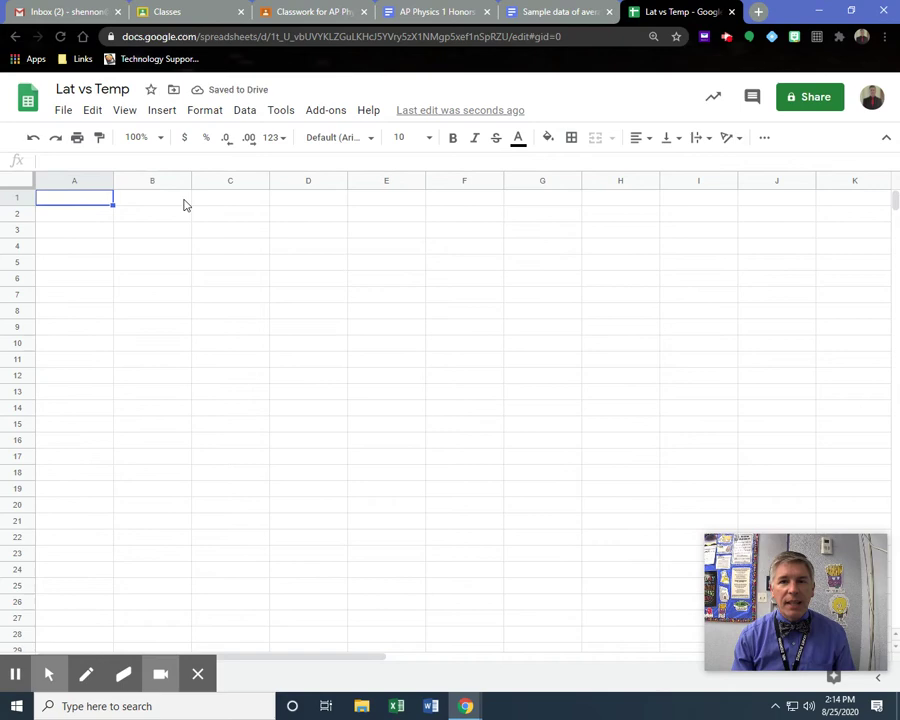
{"action": "left_click", "coordinate": [538, 13]}
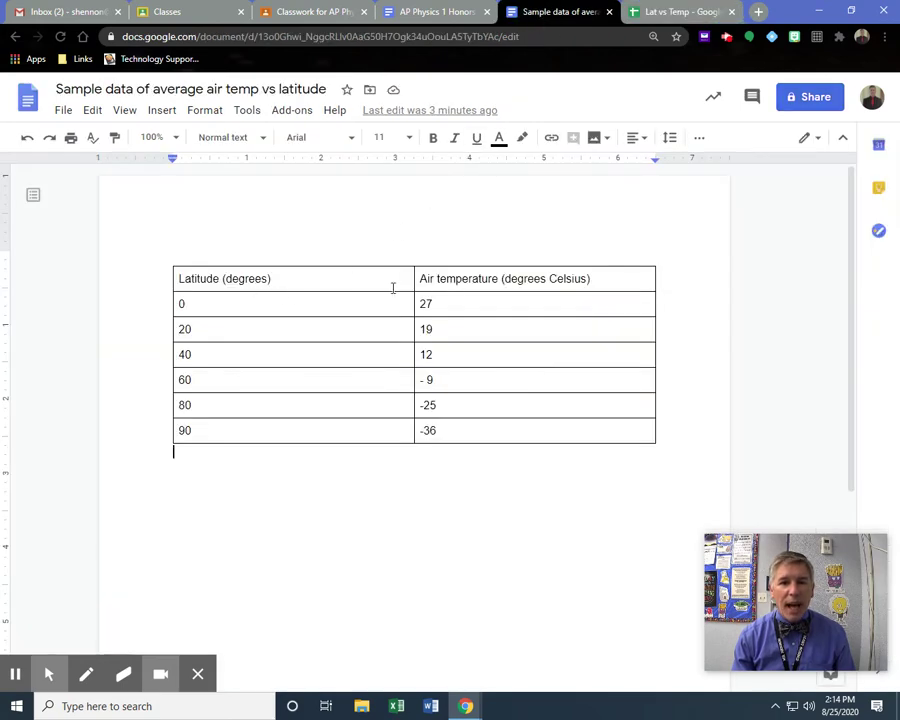
{"action": "left_click", "coordinate": [687, 18]}
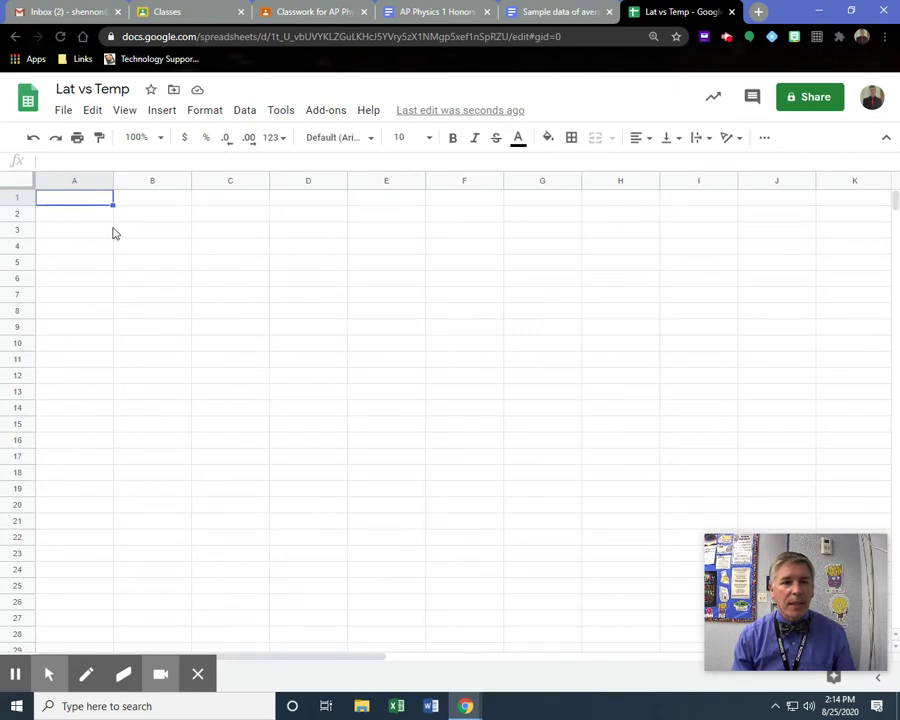
{"action": "type", "text": "Lat"}
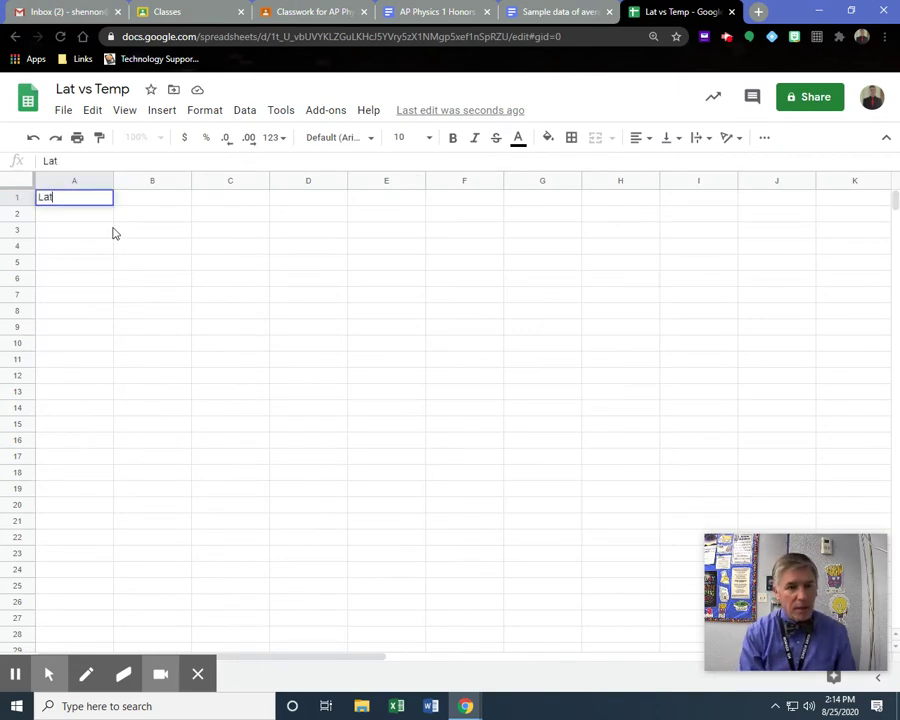
{"action": "type", "text": "itud"}
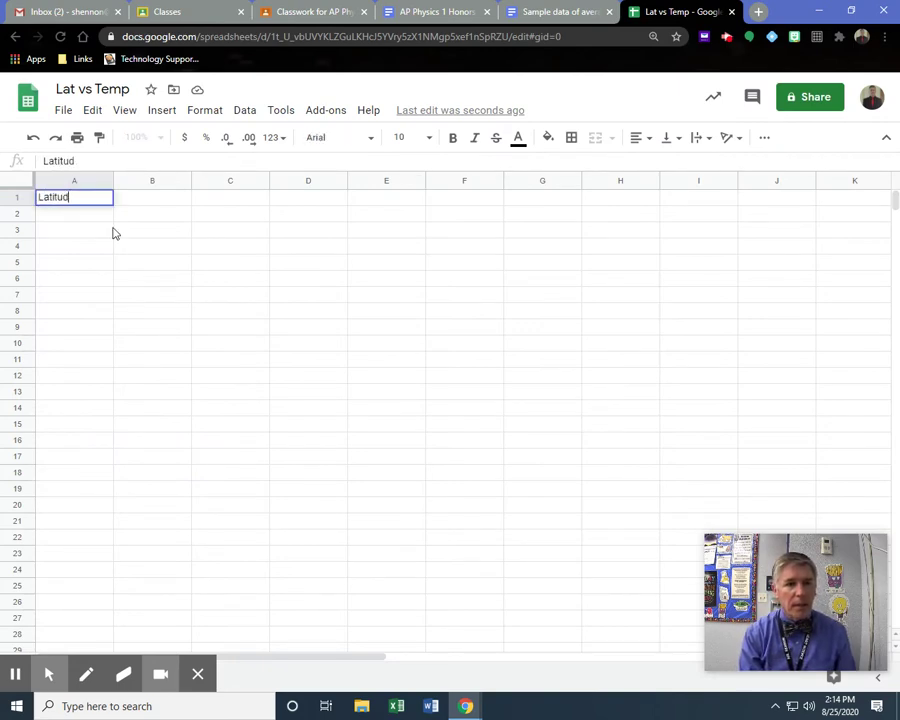
{"action": "type", "text": "e (degrees"}
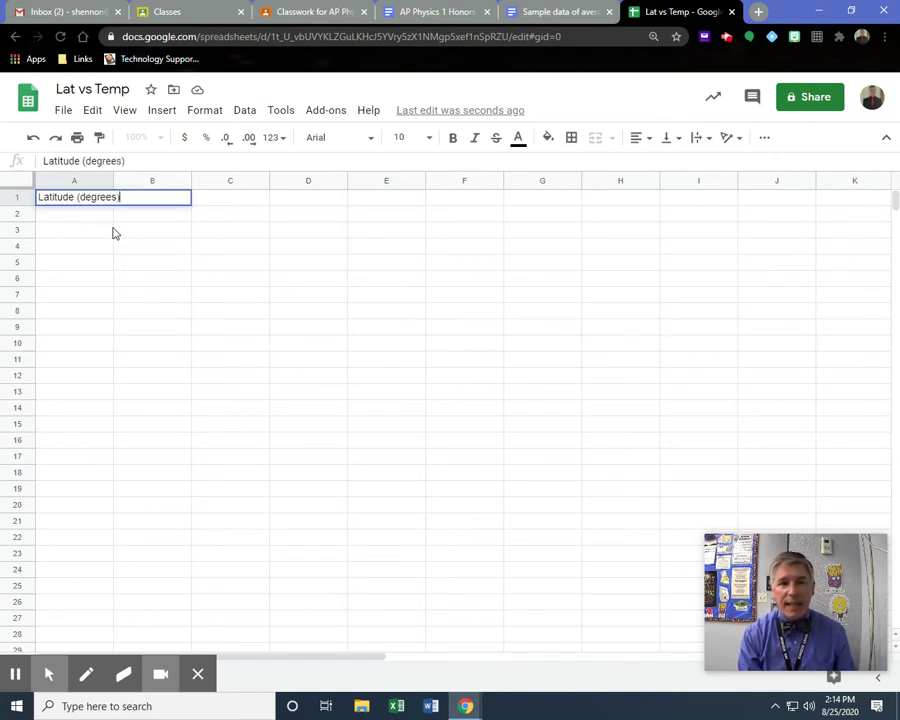
{"action": "key", "text": "Return"}
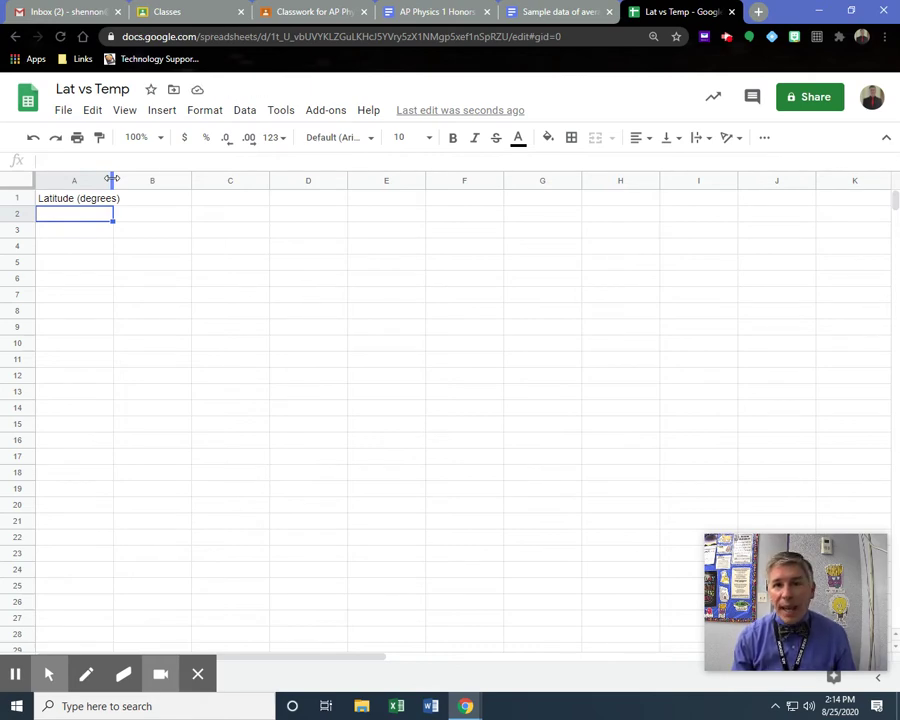
{"action": "double_click", "coordinate": [113, 179]}
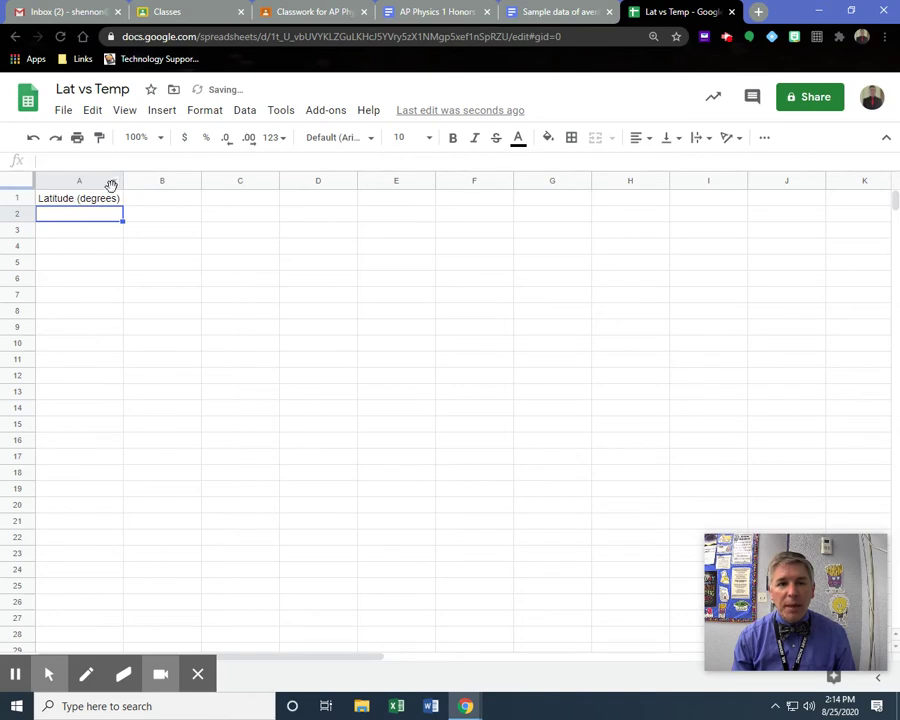
{"action": "mouse_move", "coordinate": [122, 180]}
{"action": "left_mouse_down"}
{"action": "mouse_move", "coordinate": [203, 180]}
{"action": "mouse_move", "coordinate": [124, 177]}
{"action": "mouse_move", "coordinate": [125, 186]}
{"action": "left_mouse_up"}
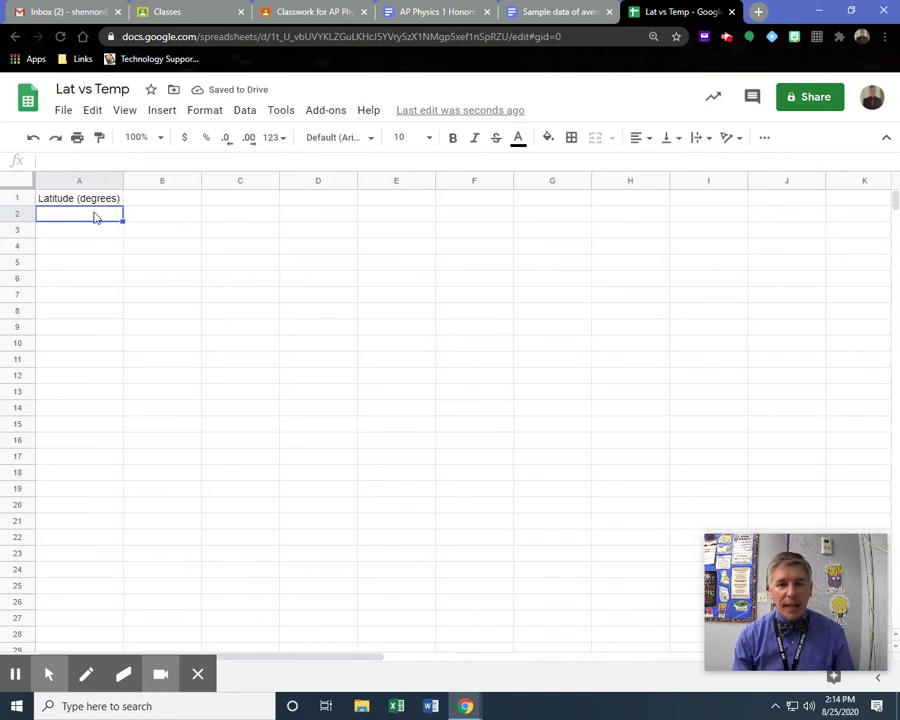
Step: Fill cells A2 to A7 with the latitude values 0, 20, 40, 60, 80 and 90
{"action": "type", "text": "0"}
{"action": "key", "text": "Return"}
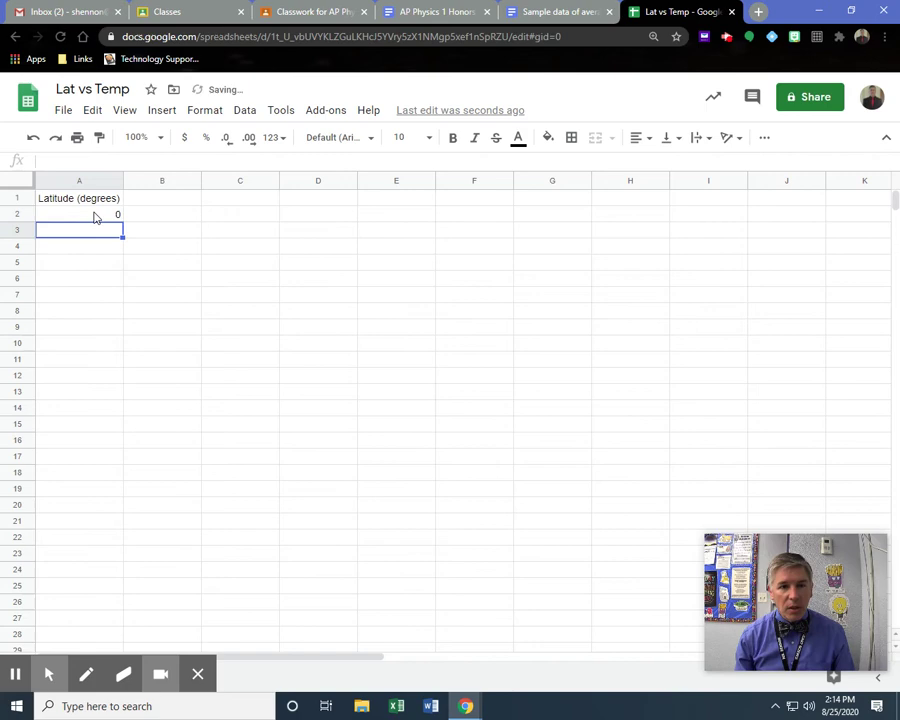
{"action": "type", "text": "20"}
{"action": "key", "text": "Return"}
{"action": "type", "text": "40"}
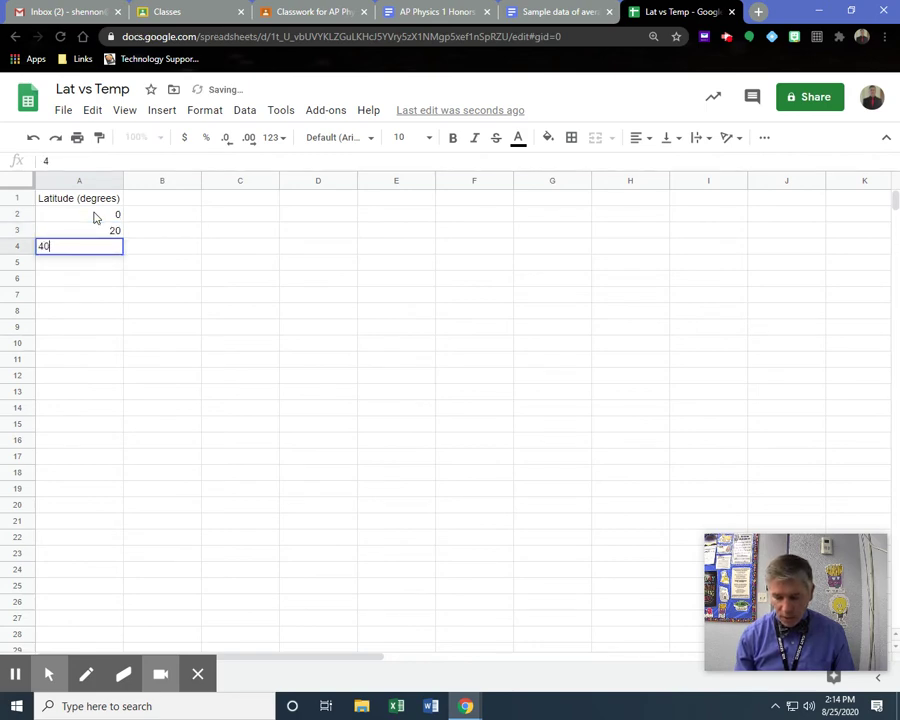
{"action": "key", "text": "Return"}
{"action": "type", "text": "60"}
{"action": "key", "text": "Return"}
{"action": "type", "text": "80"}
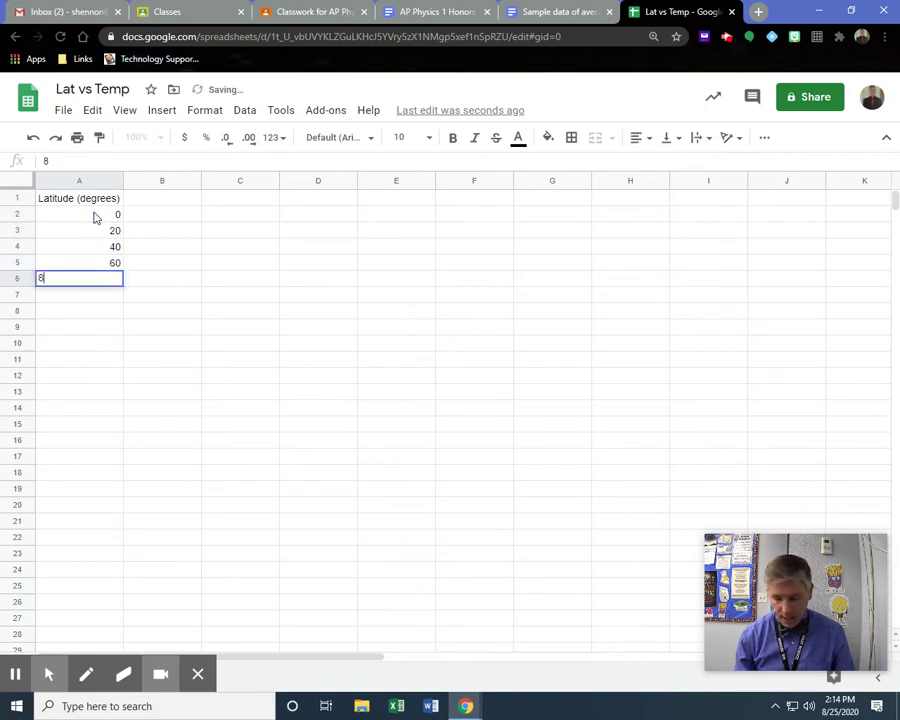
{"action": "key", "text": "Return"}
{"action": "type", "text": "90"}
{"action": "key", "text": "Return"}
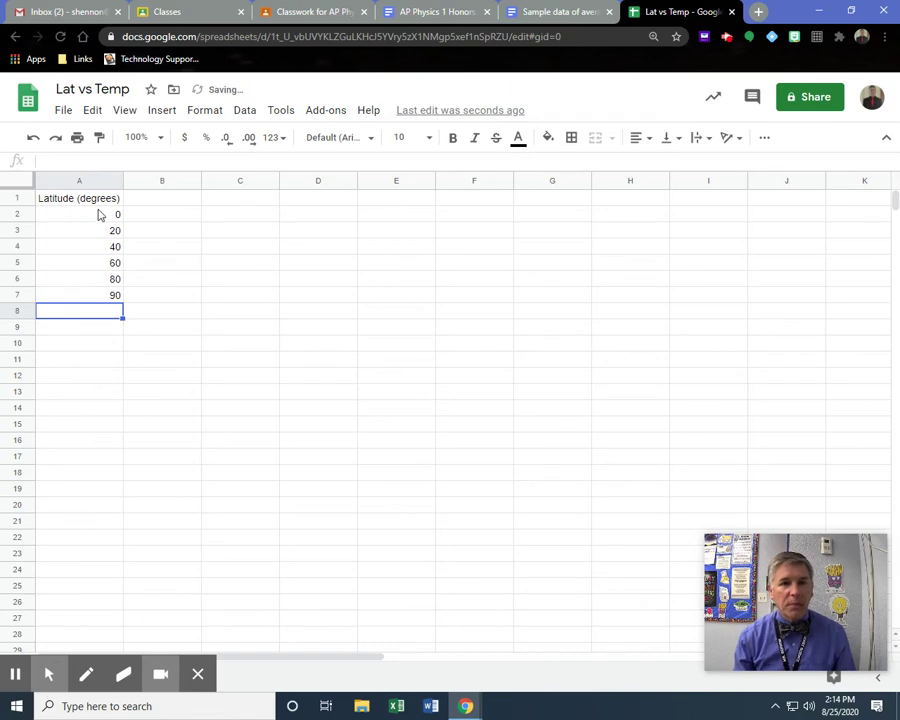
Step: Enter the heading "Air Temperature (degrees Celsius)" in cell B1 and fit column B's width to it
{"action": "left_click", "coordinate": [157, 199]}
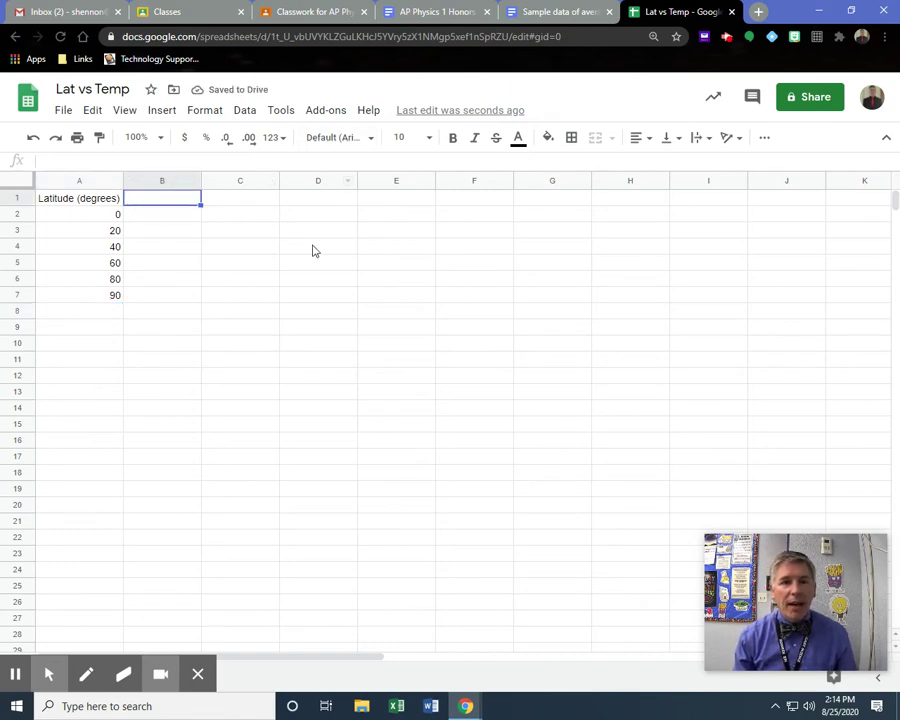
{"action": "type", "text": "Ai"}
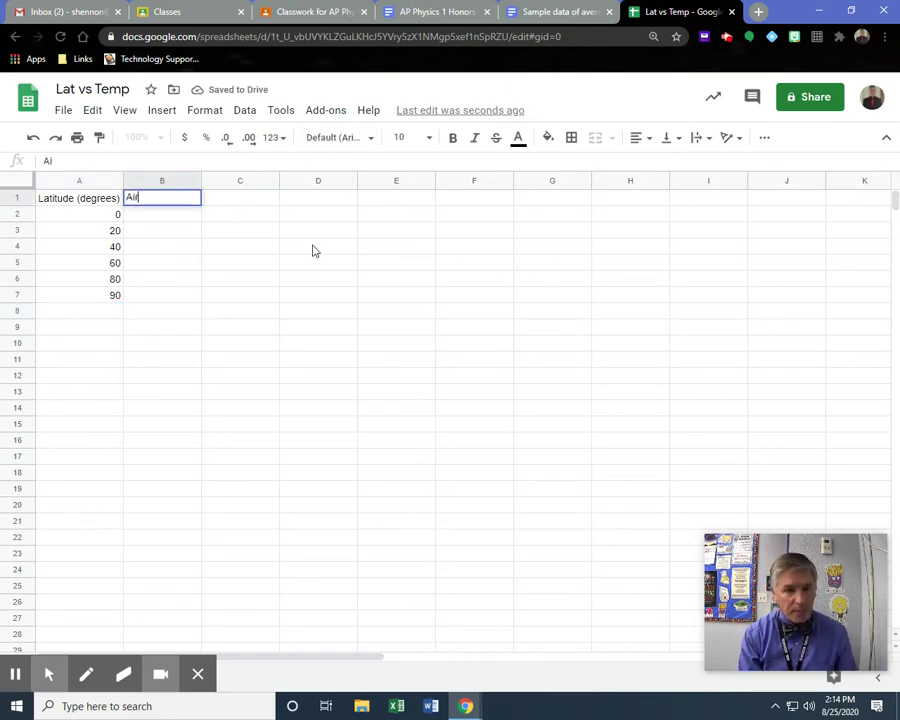
{"action": "type", "text": "r Temp"}
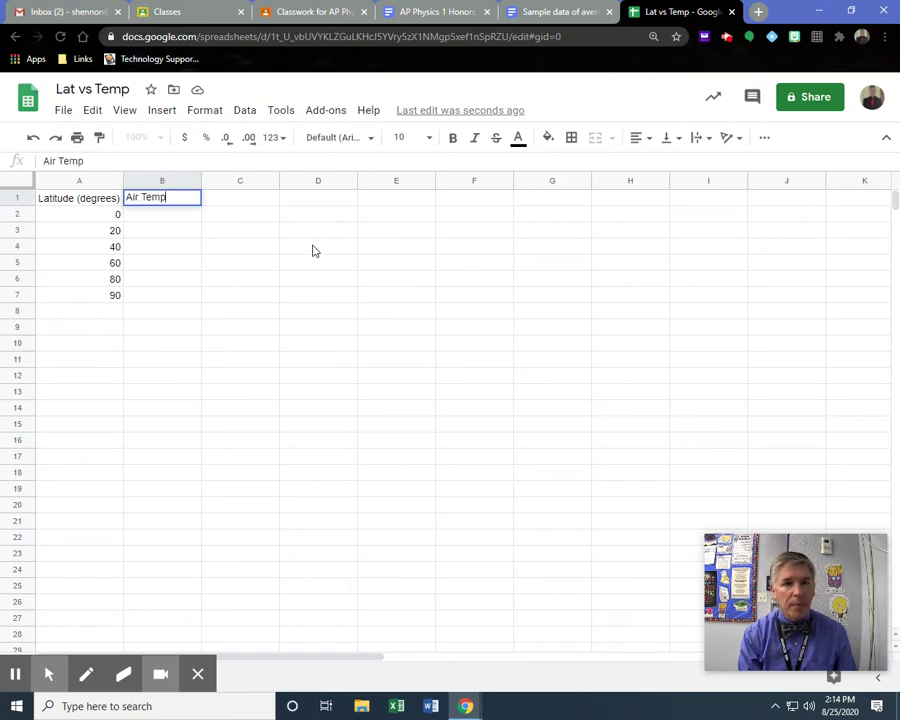
{"action": "type", "text": "erature ("}
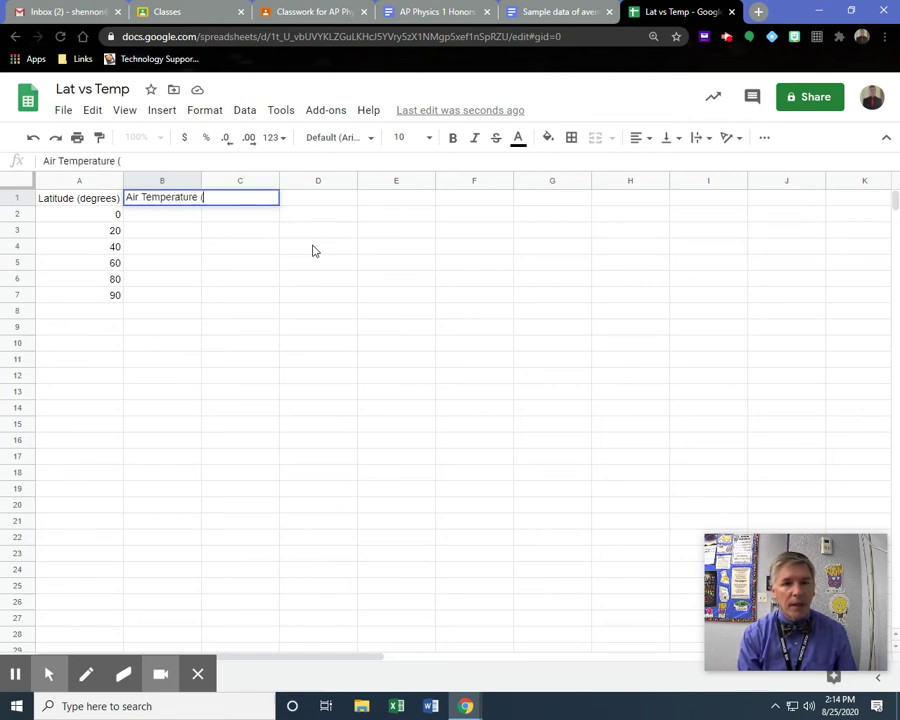
{"action": "type", "text": "degres"}
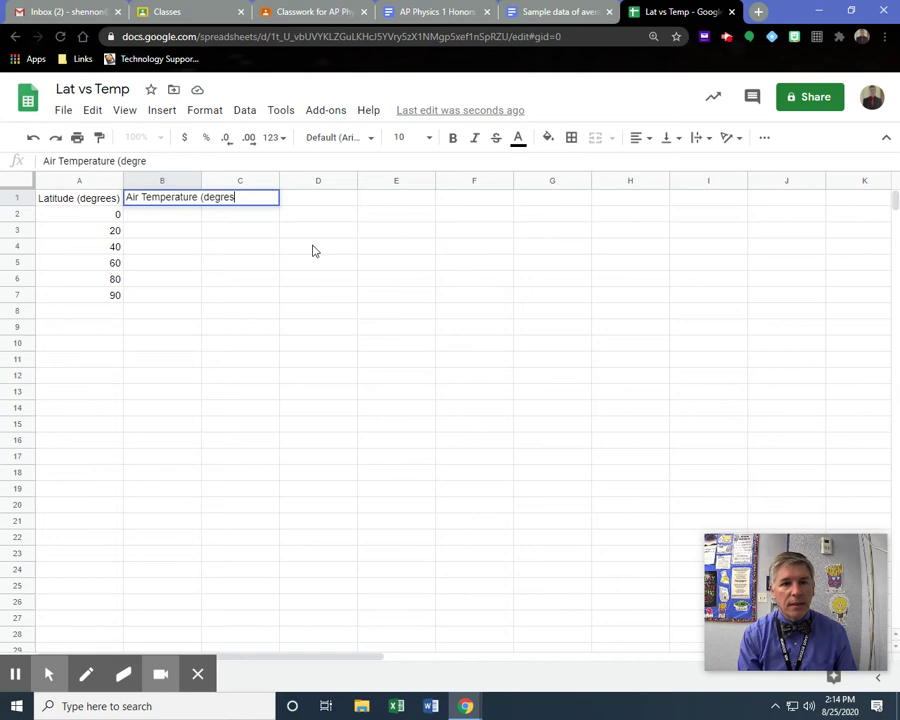
{"action": "type", "text": "s"}
{"action": "key", "text": "BackSpace"}
{"action": "key", "text": "BackSpace"}
{"action": "type", "text": "es"}
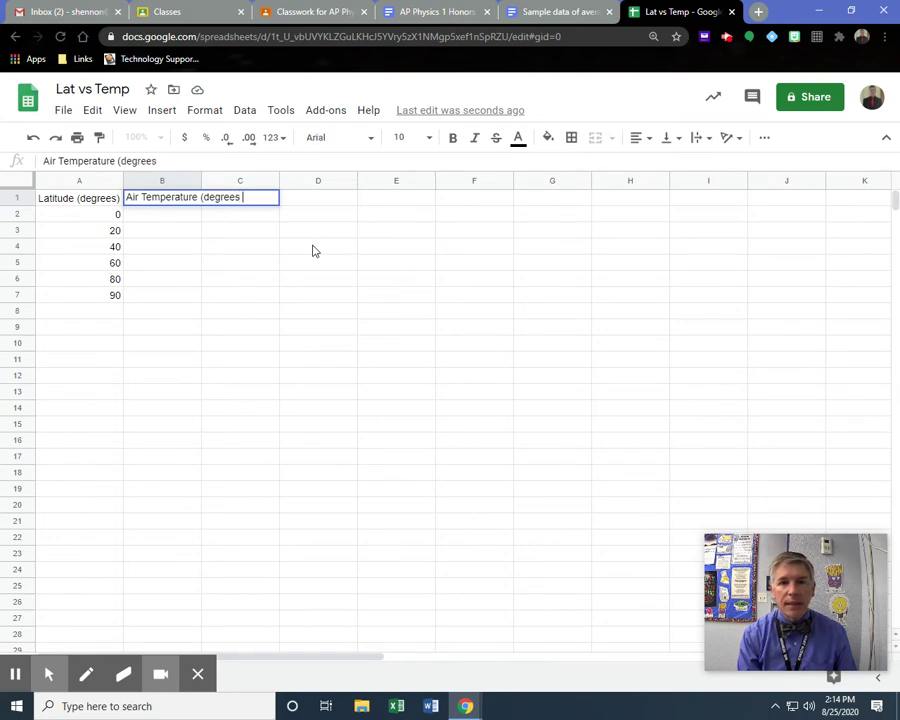
{"action": "type", "text": " Celsius)"}
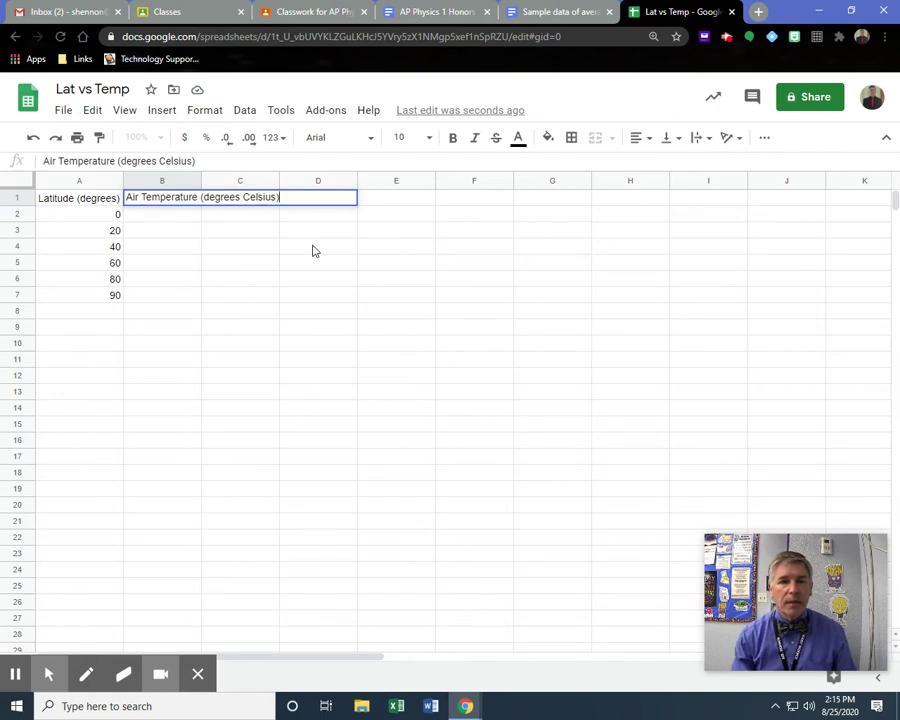
{"action": "left_click", "coordinate": [310, 248]}
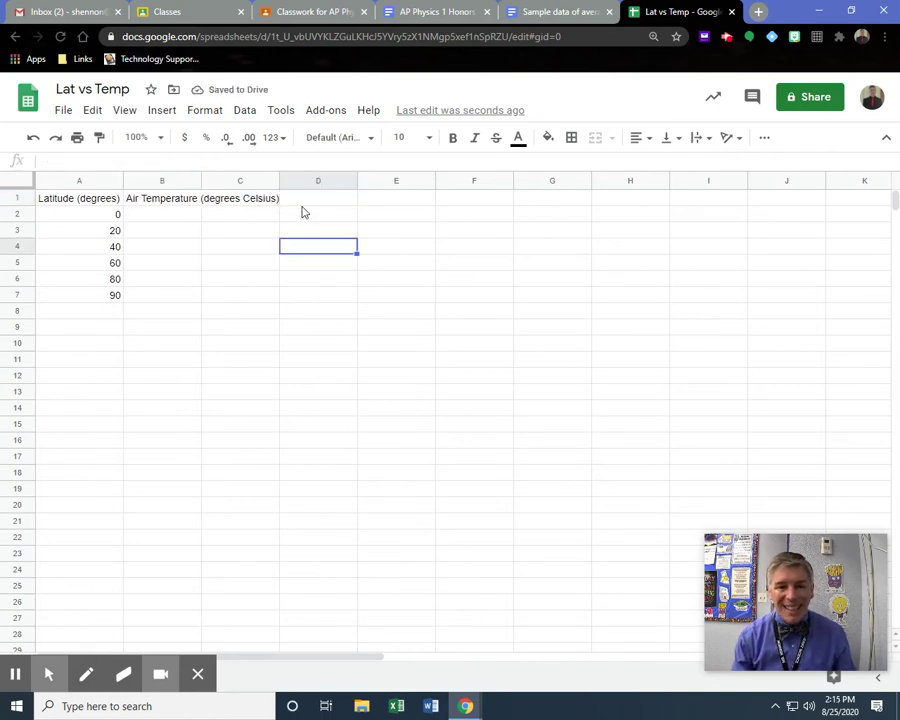
{"action": "double_click", "coordinate": [201, 181]}
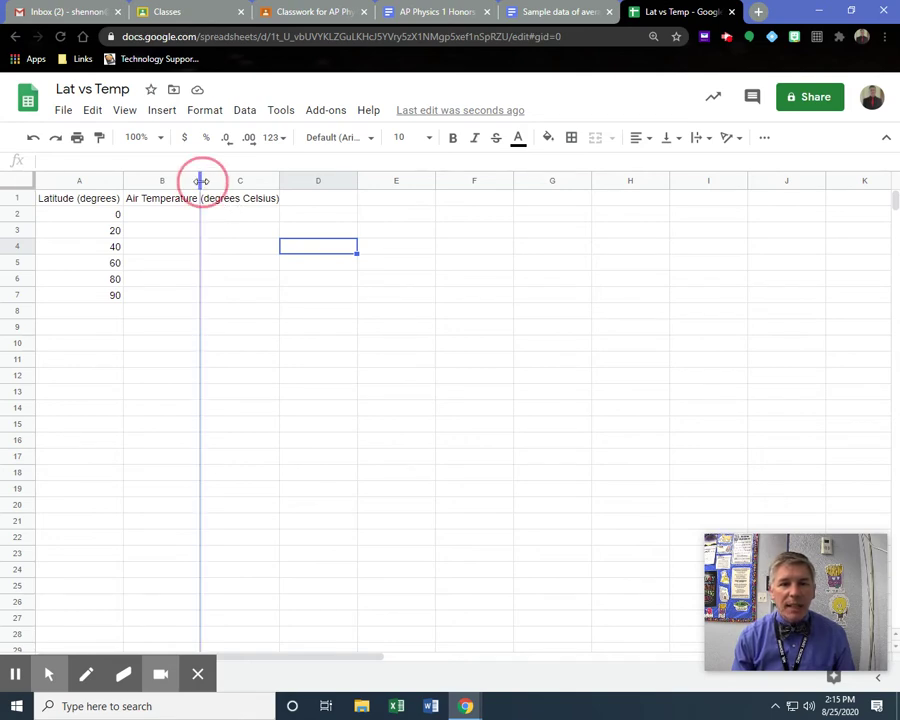
Step: Fill cells B2 to B4 with the air temperatures 27, 19 and 12 from the sample data document
{"action": "left_click", "coordinate": [198, 213]}
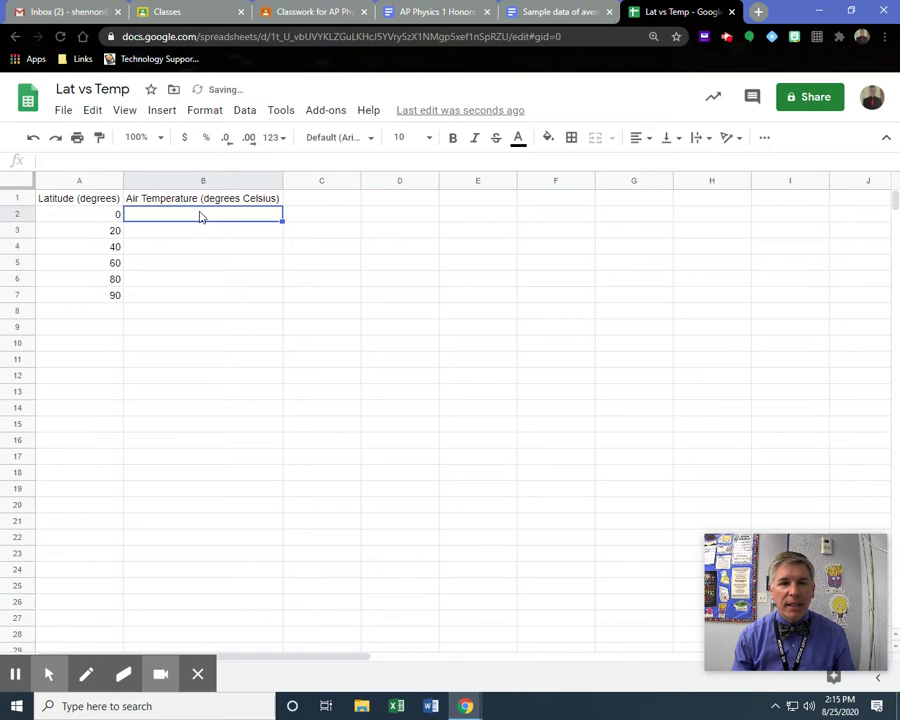
{"action": "left_click", "coordinate": [535, 12]}
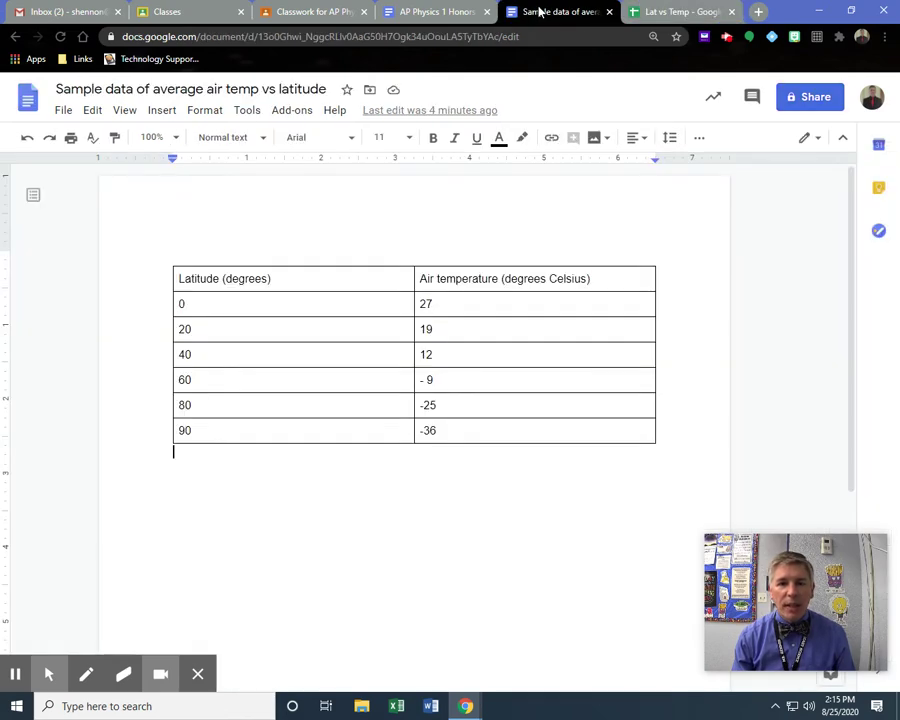
{"action": "left_click", "coordinate": [681, 12]}
{"action": "type", "text": "27"}
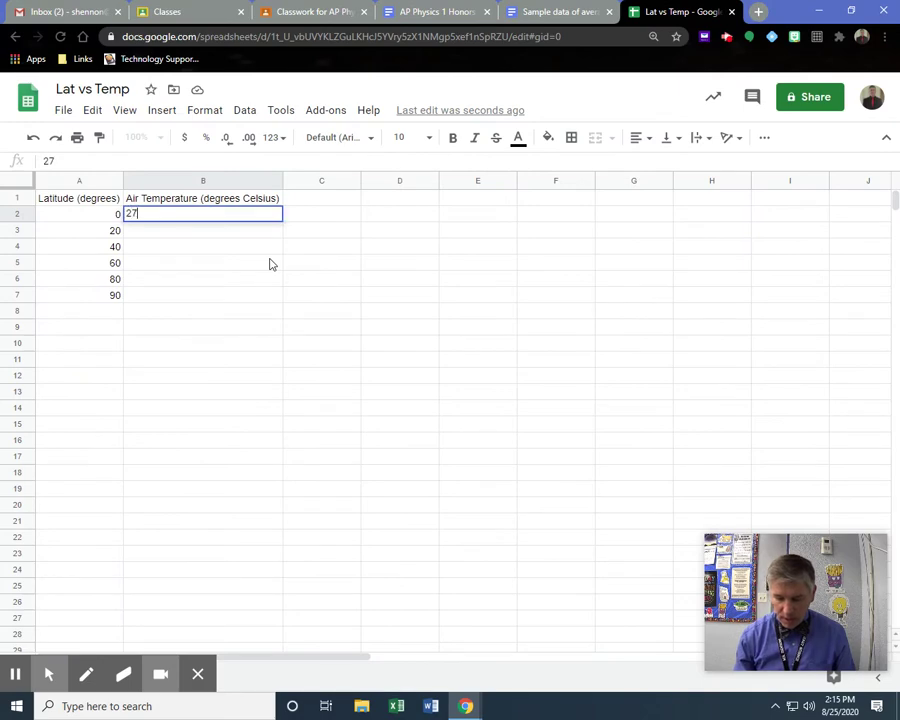
{"action": "key", "text": "Return"}
{"action": "type", "text": "19"}
{"action": "key", "text": "Return"}
{"action": "type", "text": "12"}
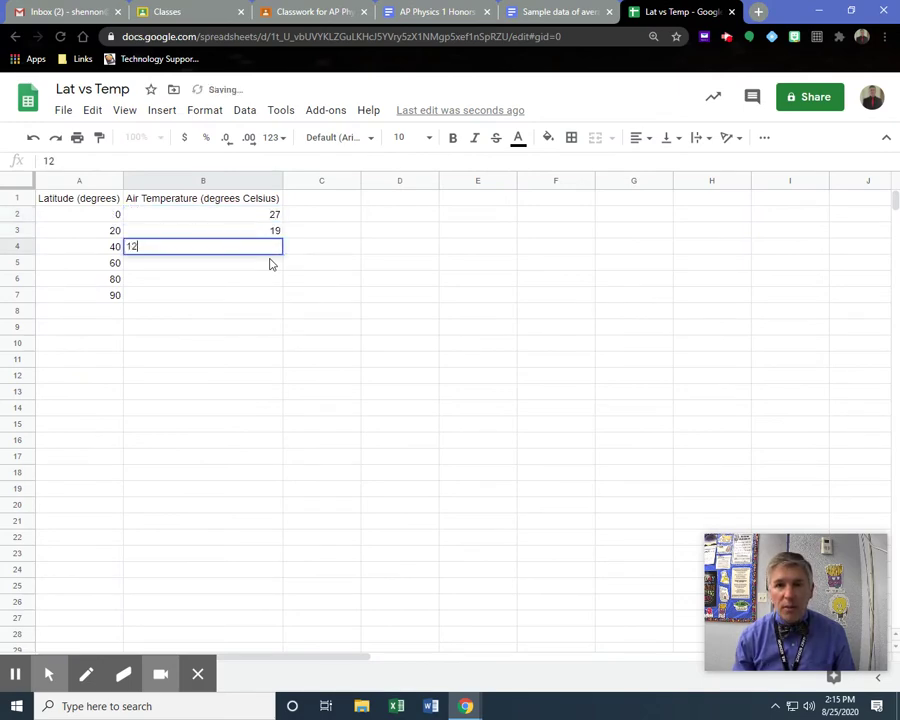
{"action": "key", "text": "Return"}
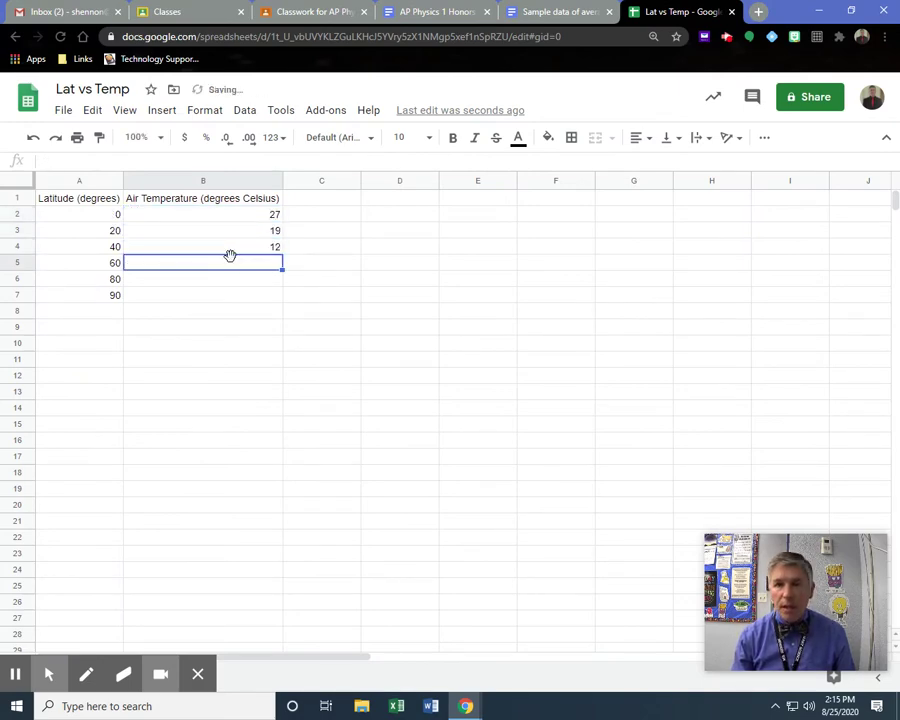
Step: Fill cells B5 to B7 with -9, -25 and -36 from the sample data document and check the entries against it
{"action": "left_click", "coordinate": [582, 6]}
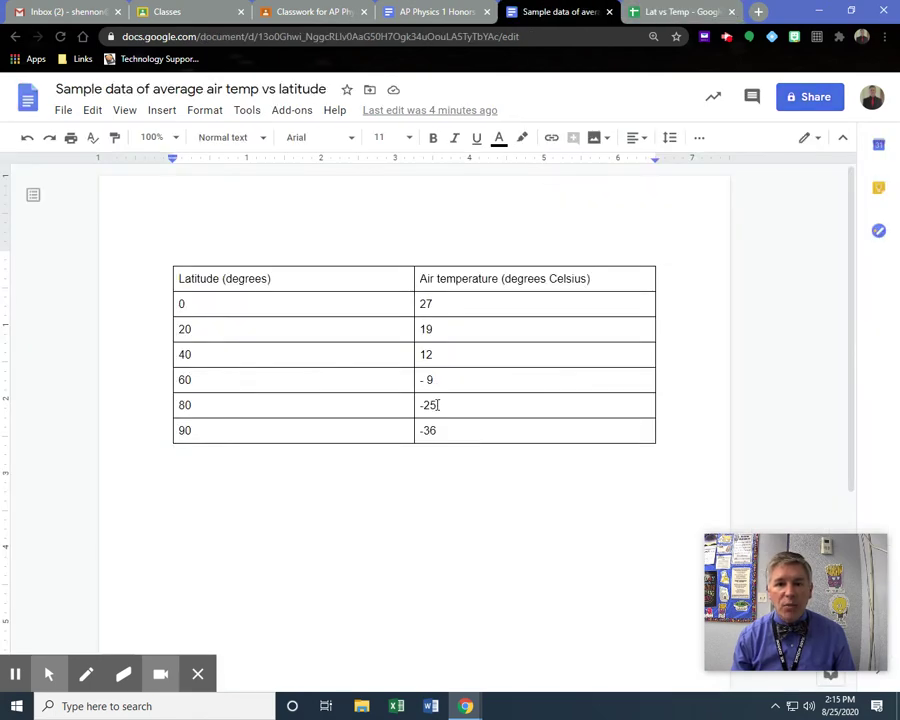
{"action": "left_click", "coordinate": [686, 12]}
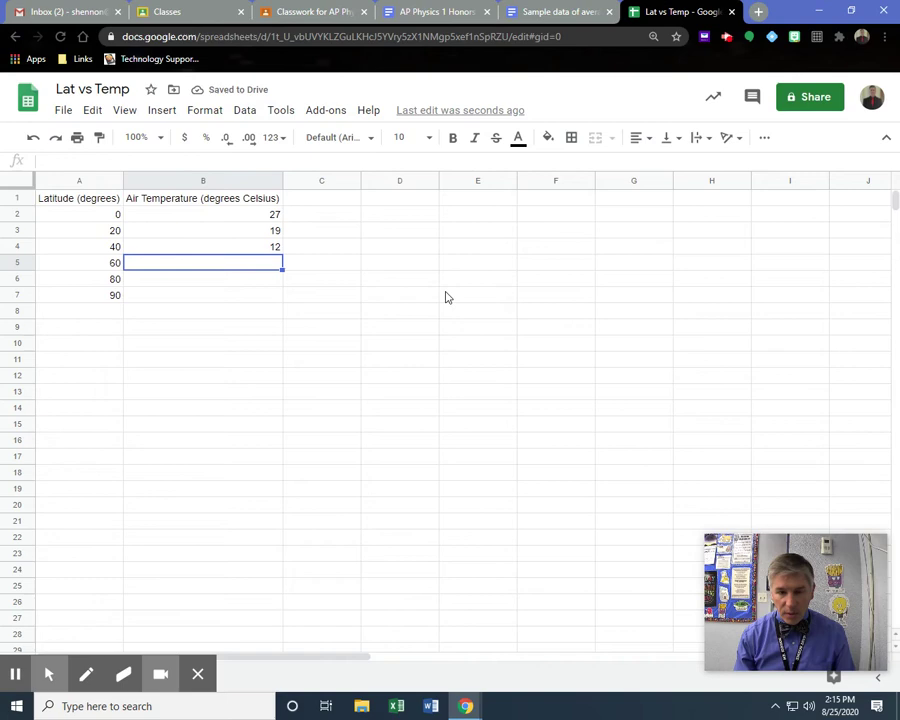
{"action": "type", "text": "-9"}
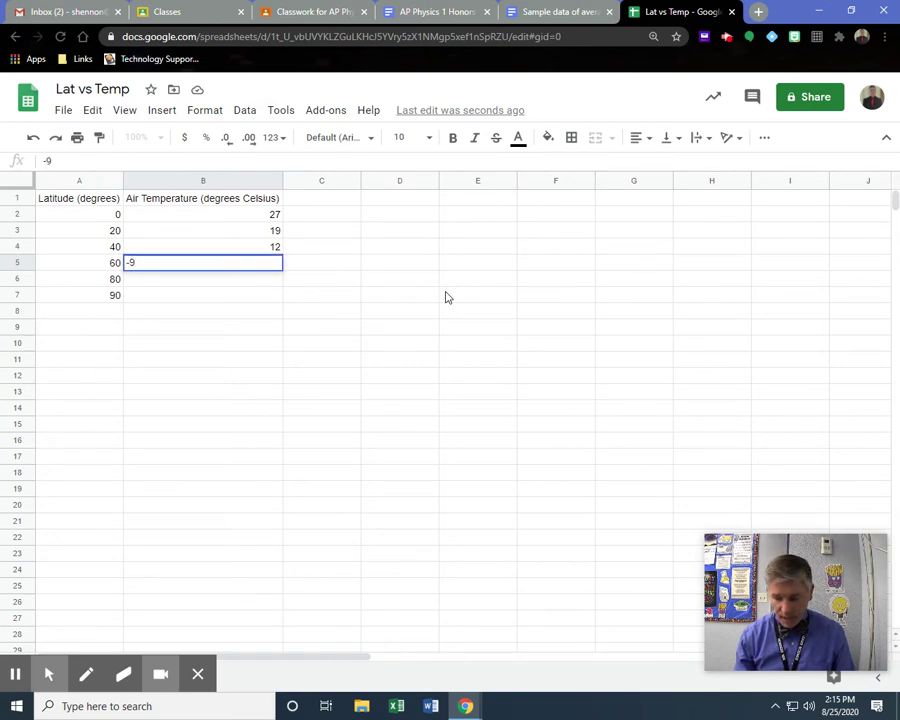
{"action": "key", "text": "Return"}
{"action": "type", "text": "-"}
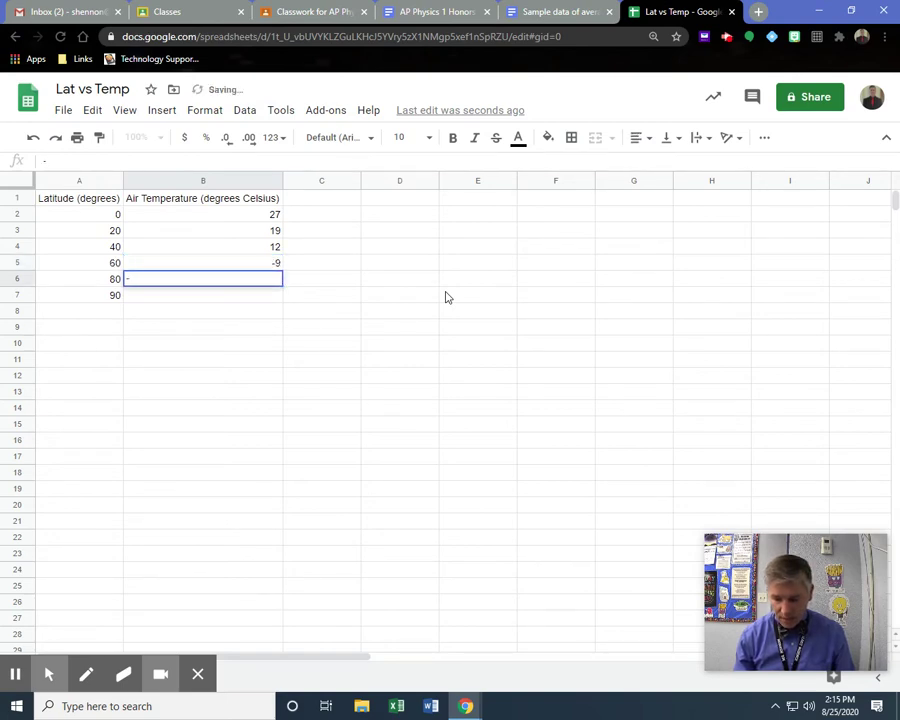
{"action": "type", "text": "2"}
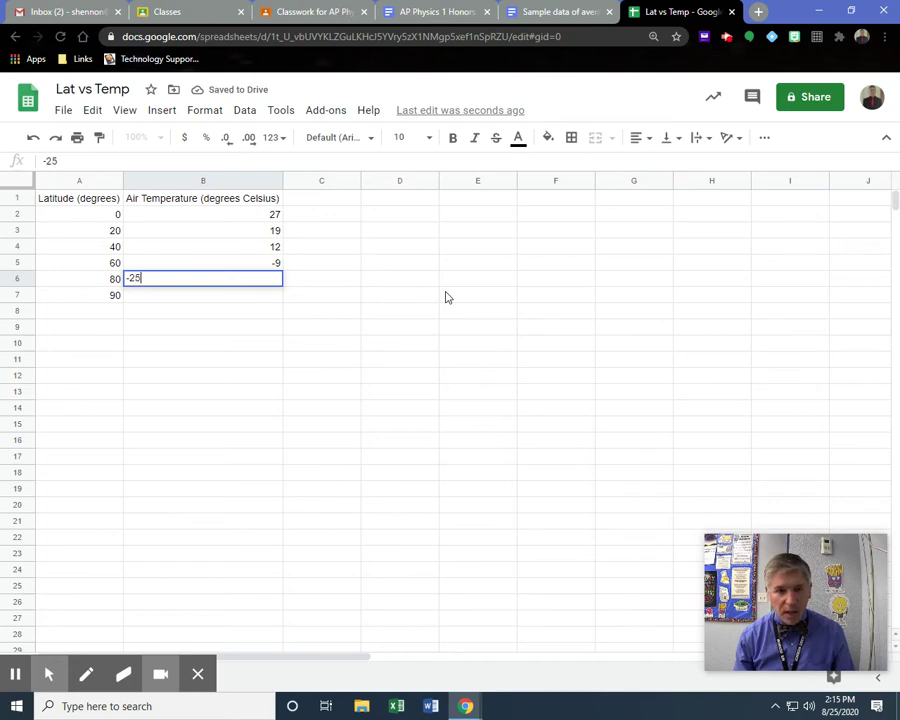
{"action": "type", "text": "5"}
{"action": "key", "text": "Return"}
{"action": "type", "text": "-3"}
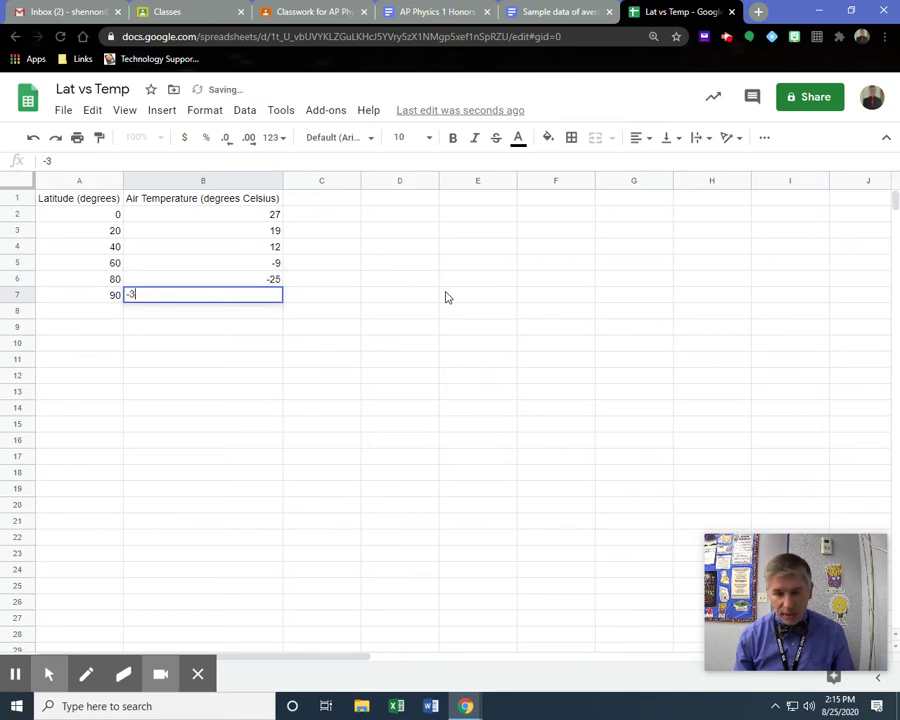
{"action": "type", "text": "6"}
{"action": "key", "text": "Return"}
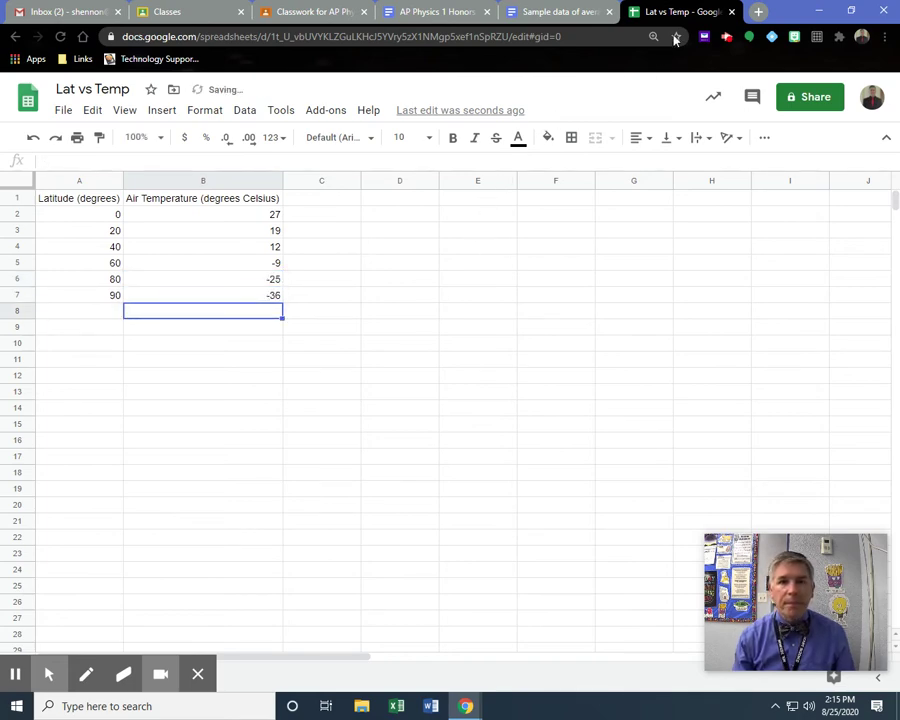
{"action": "left_click", "coordinate": [554, 12]}
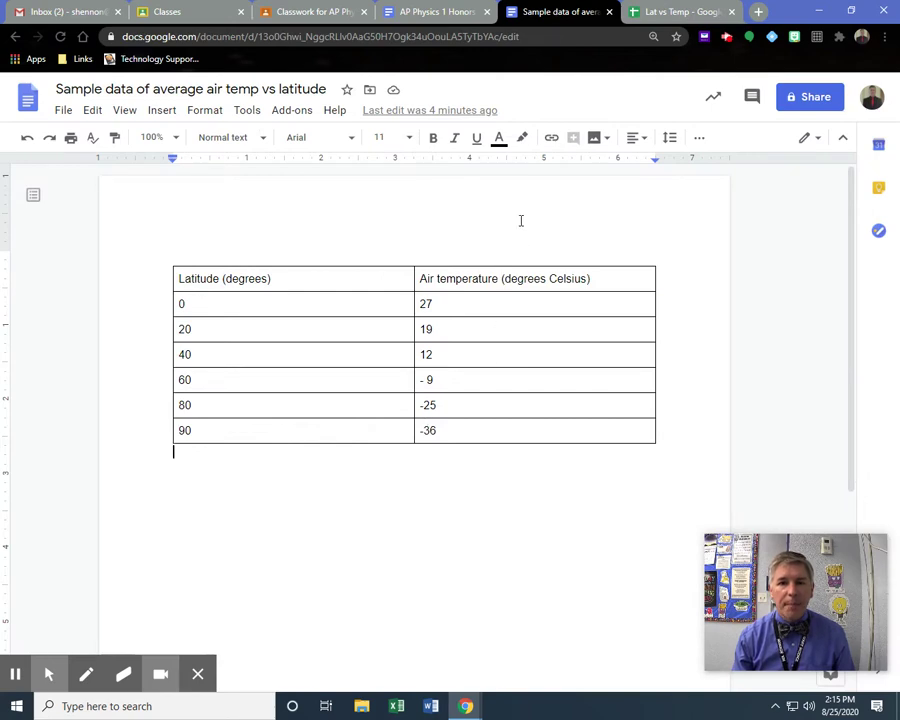
{"action": "left_click", "coordinate": [682, 14]}
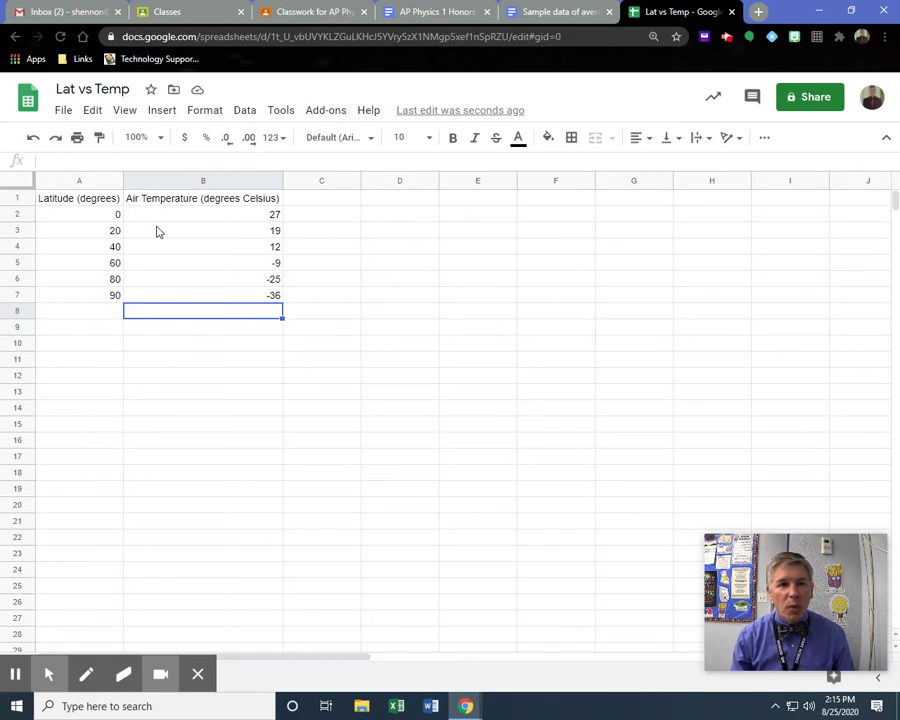
Step: Apply all borders to the data table A1:B7 and center its contents horizontally
{"action": "left_click_drag", "start_coordinate": [80, 202], "coordinate": [230, 298]}
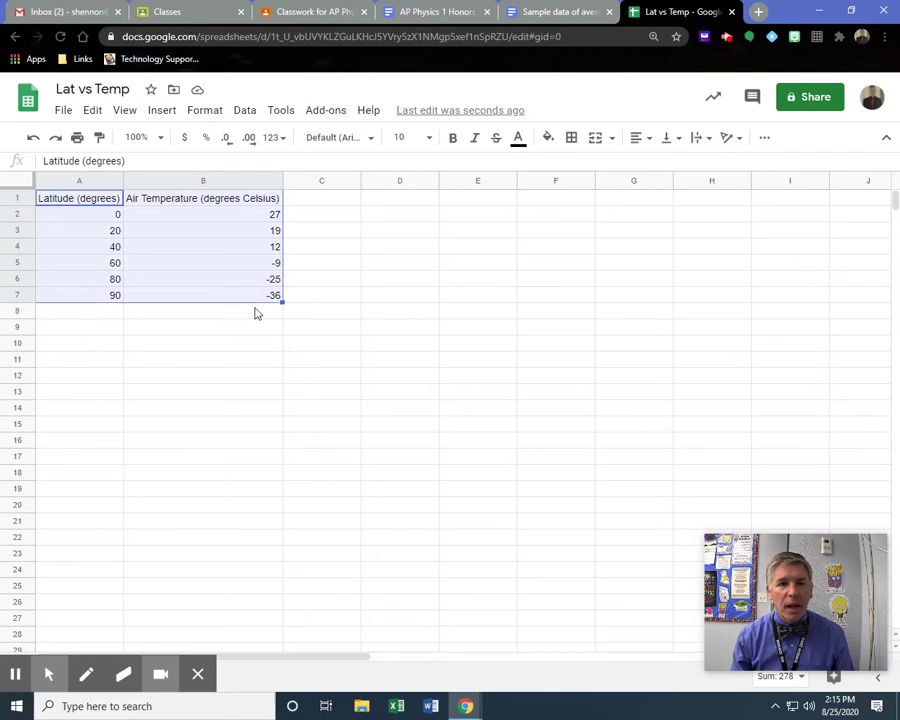
{"action": "left_click", "coordinate": [572, 140]}
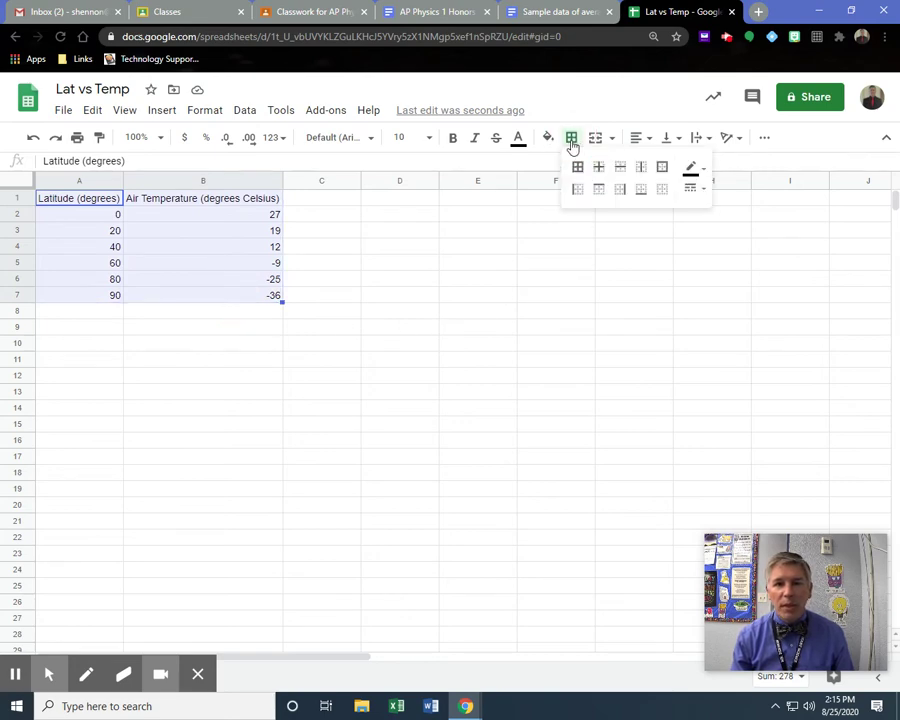
{"action": "left_click", "coordinate": [577, 167]}
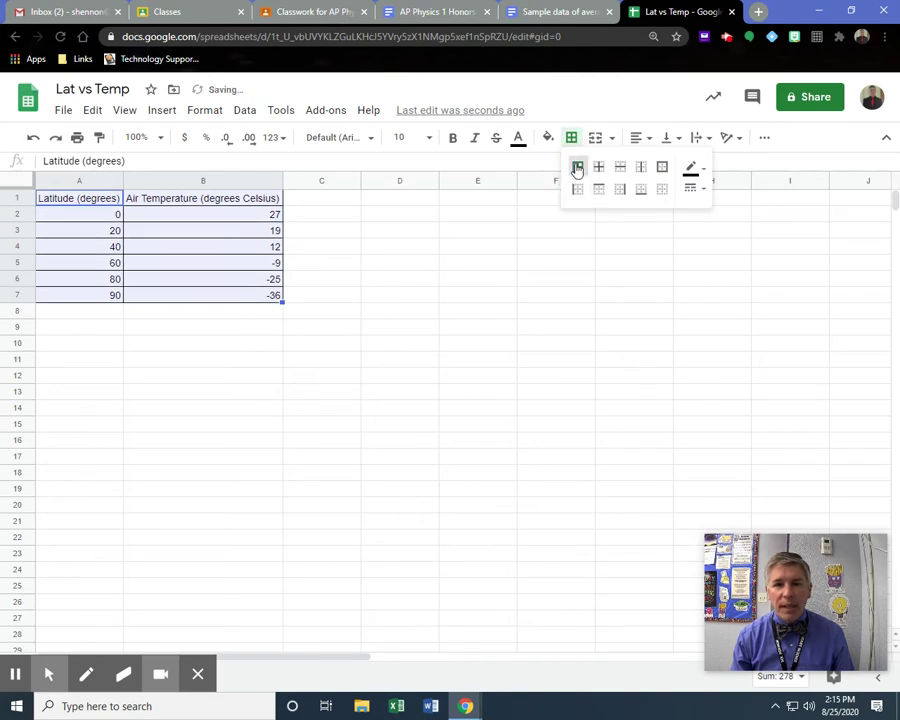
{"action": "left_click", "coordinate": [647, 140]}
{"action": "left_click", "coordinate": [658, 163]}
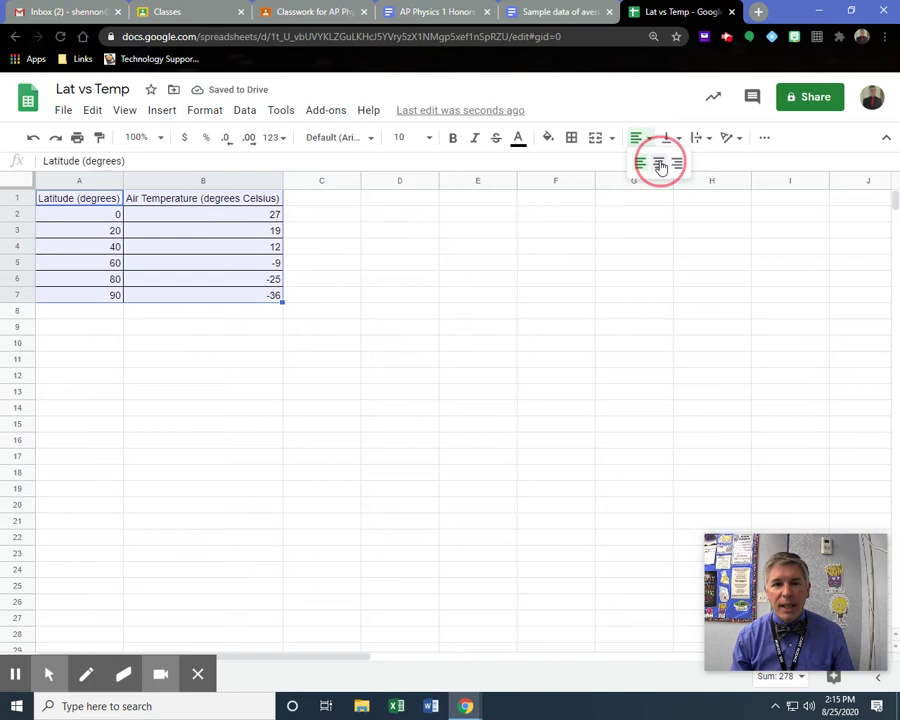
{"action": "left_click", "coordinate": [415, 249]}
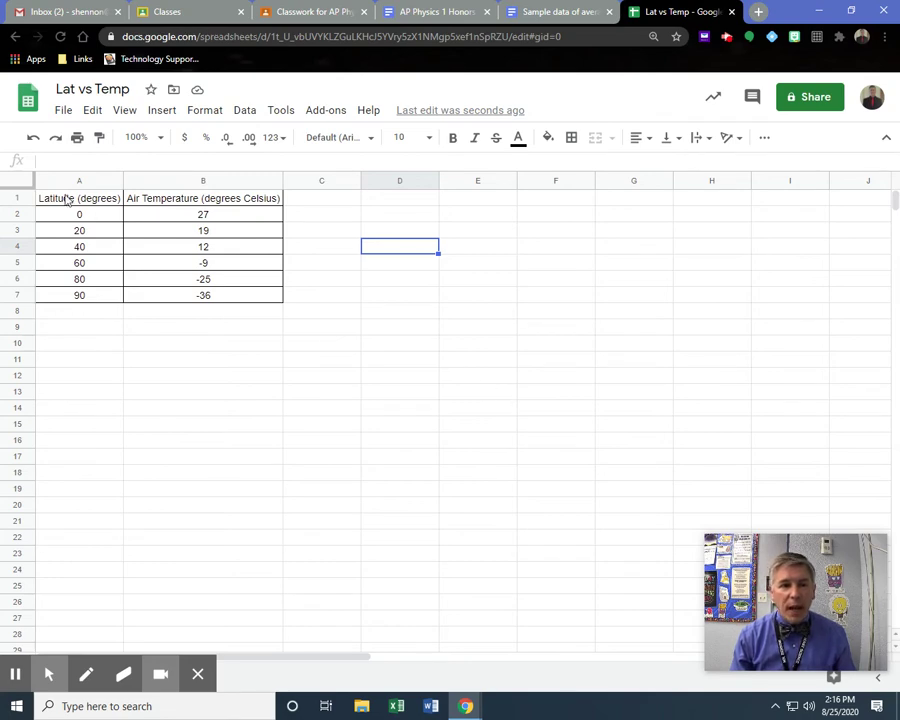
Step: Insert a chart based on the data table A1:B7
{"action": "left_click_drag", "start_coordinate": [66, 198], "coordinate": [196, 299]}
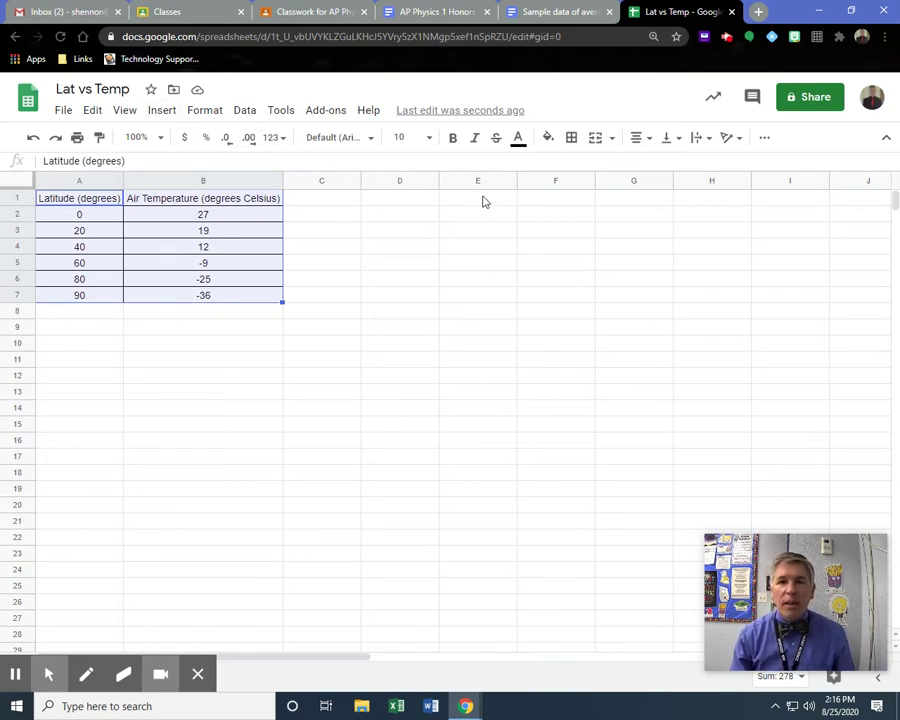
{"action": "left_click", "coordinate": [763, 140]}
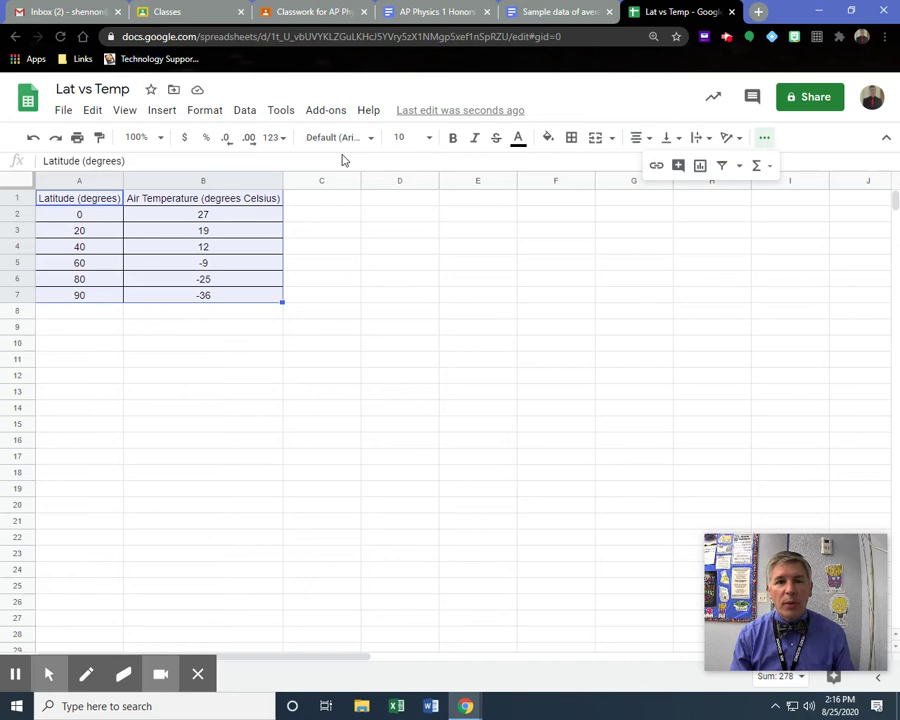
{"action": "left_click", "coordinate": [160, 111]}
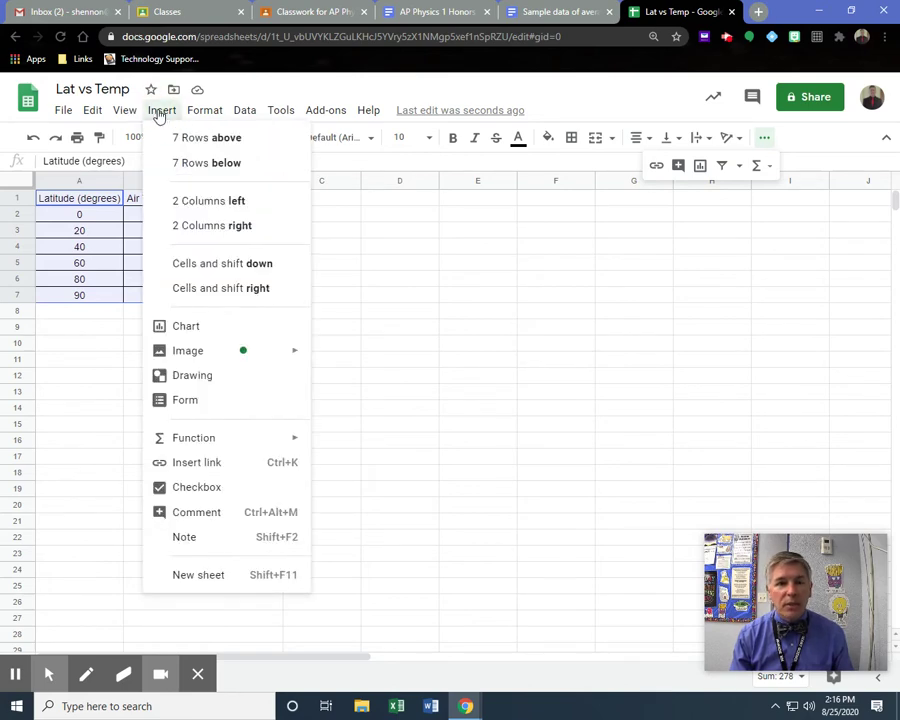
{"action": "left_click", "coordinate": [176, 326]}
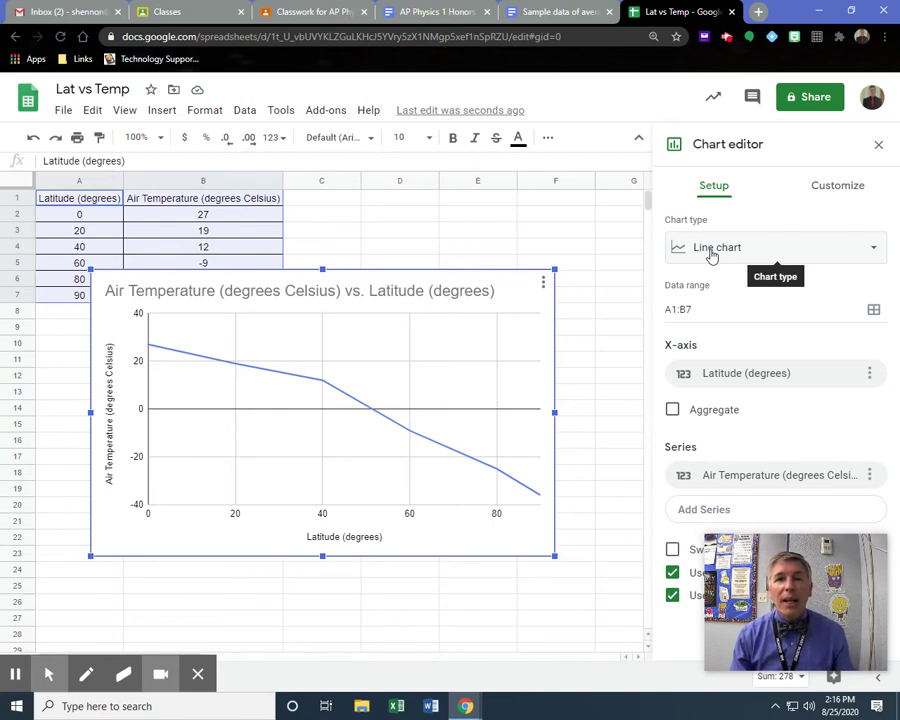
Step: Change the chart type to Scatter chart and move the chart directly below the data table
{"action": "left_click", "coordinate": [875, 248]}
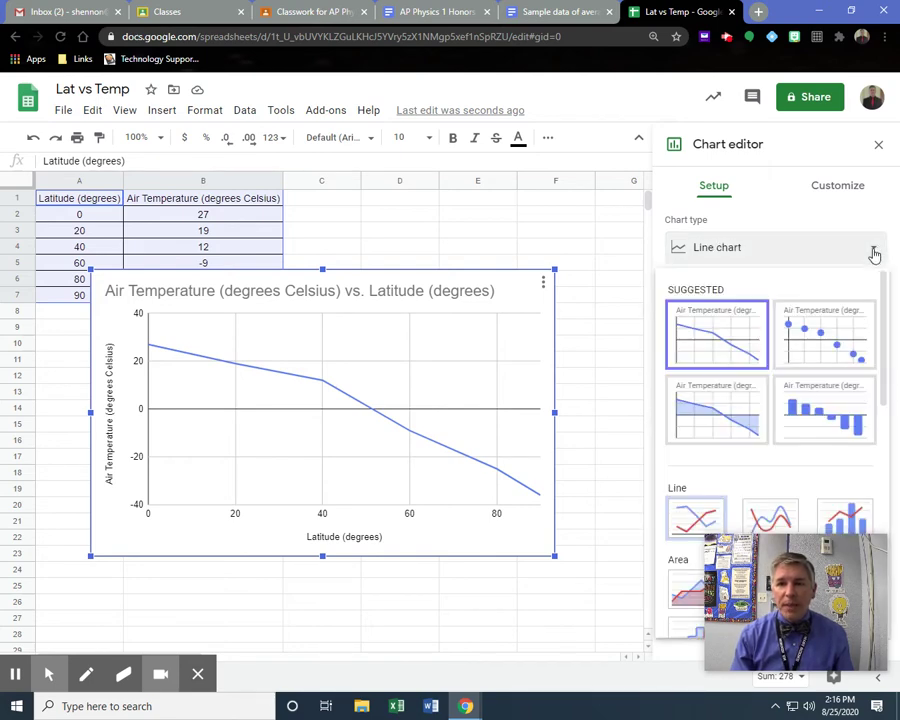
{"action": "scroll", "coordinate": [763, 368], "scroll_direction": "down", "scroll_amount": 9}
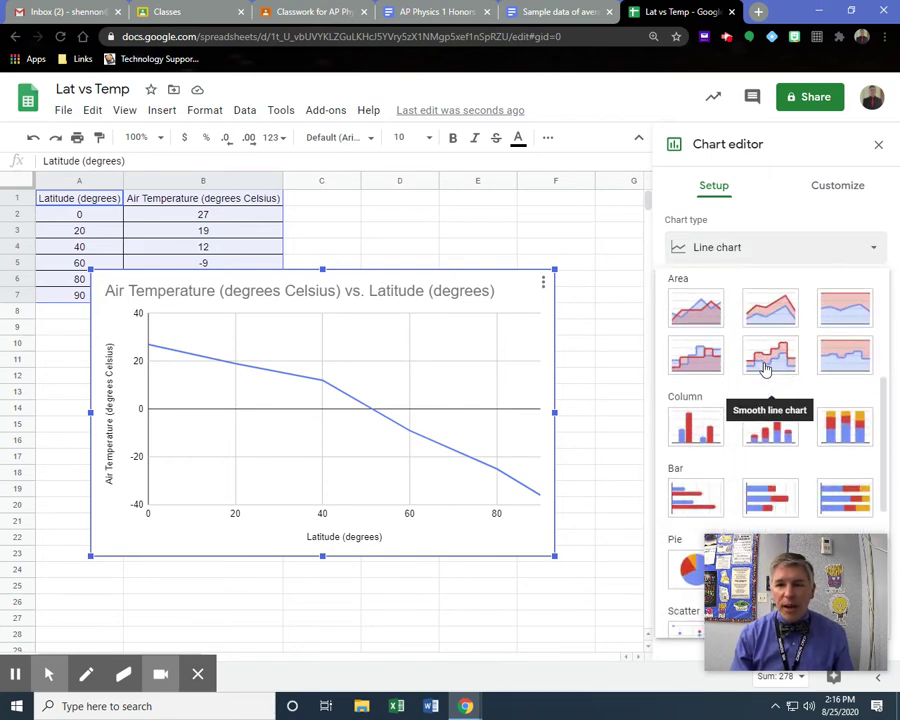
{"action": "scroll", "coordinate": [765, 420], "scroll_direction": "down", "scroll_amount": 1}
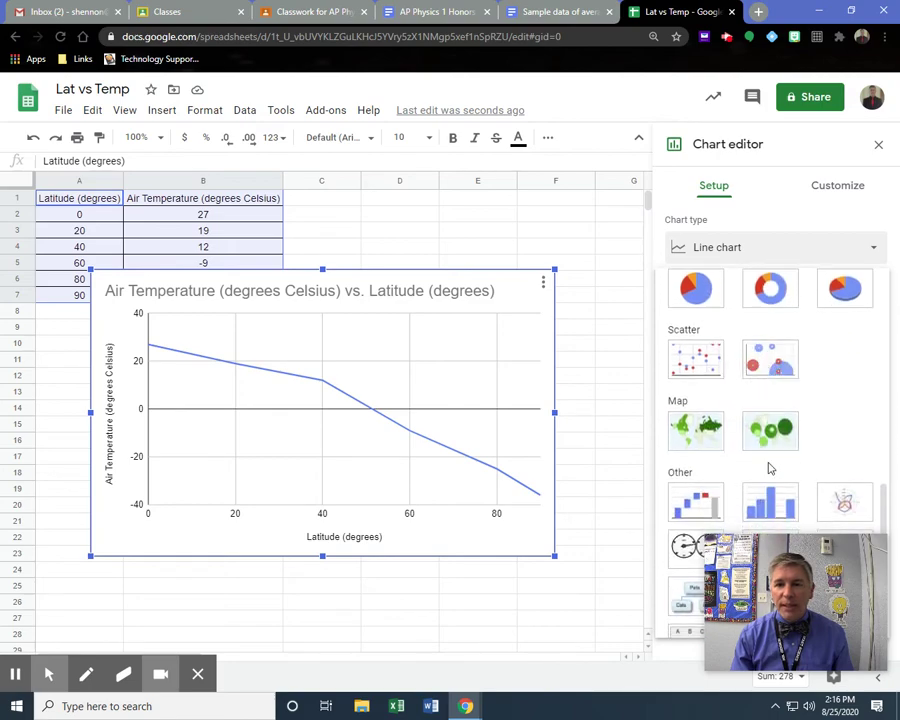
{"action": "left_click", "coordinate": [689, 360]}
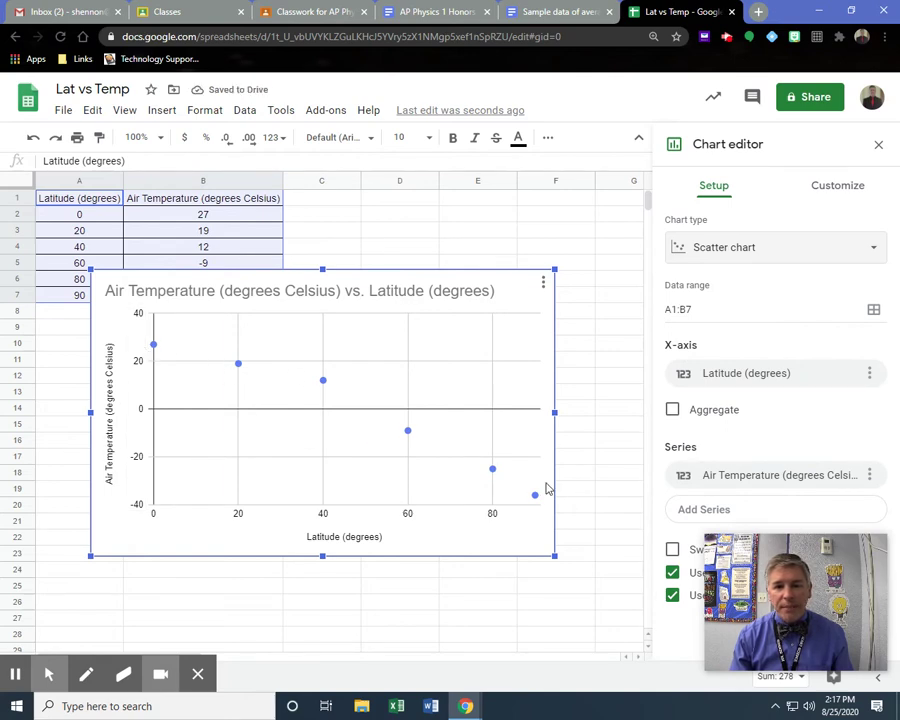
{"action": "left_click_drag", "start_coordinate": [511, 280], "coordinate": [455, 322]}
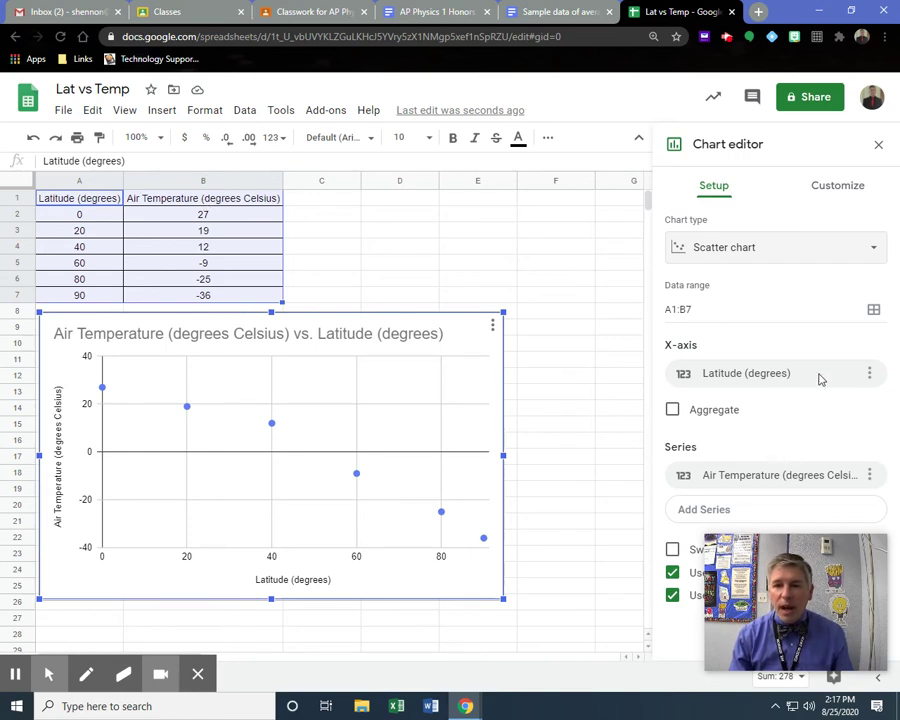
Step: Examine the chart title and horizontal axis title texts in the chart's customization settings
{"action": "left_click", "coordinate": [831, 193]}
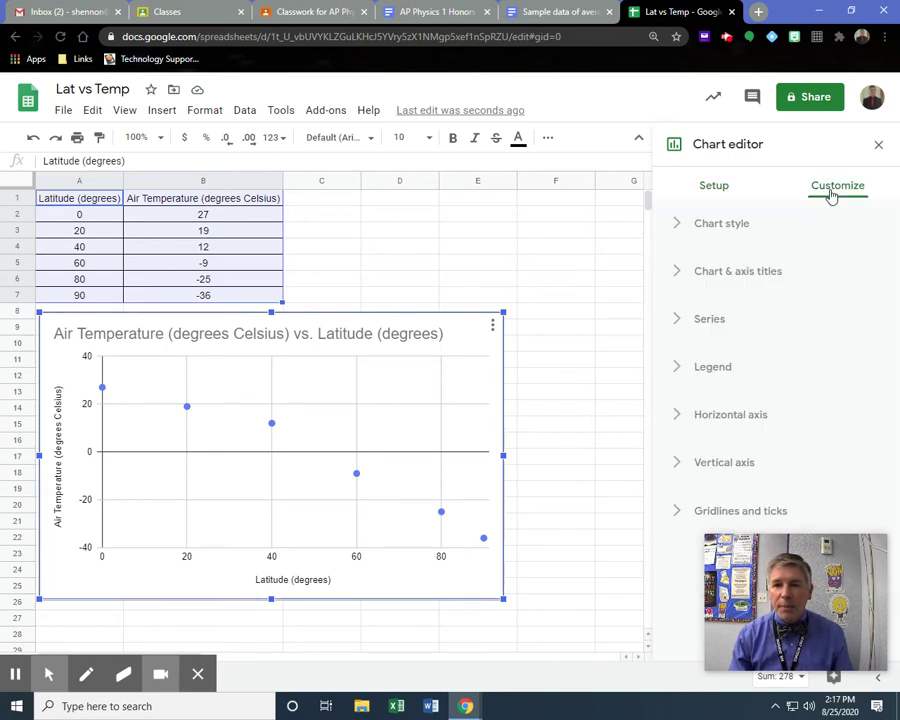
{"action": "left_click", "coordinate": [722, 278]}
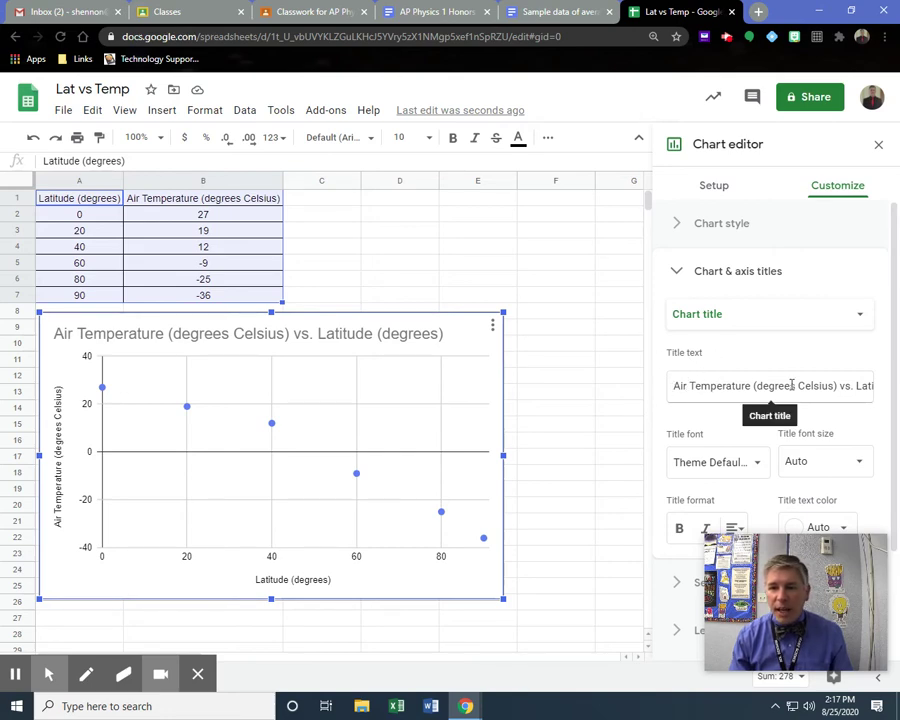
{"action": "left_click", "coordinate": [864, 318]}
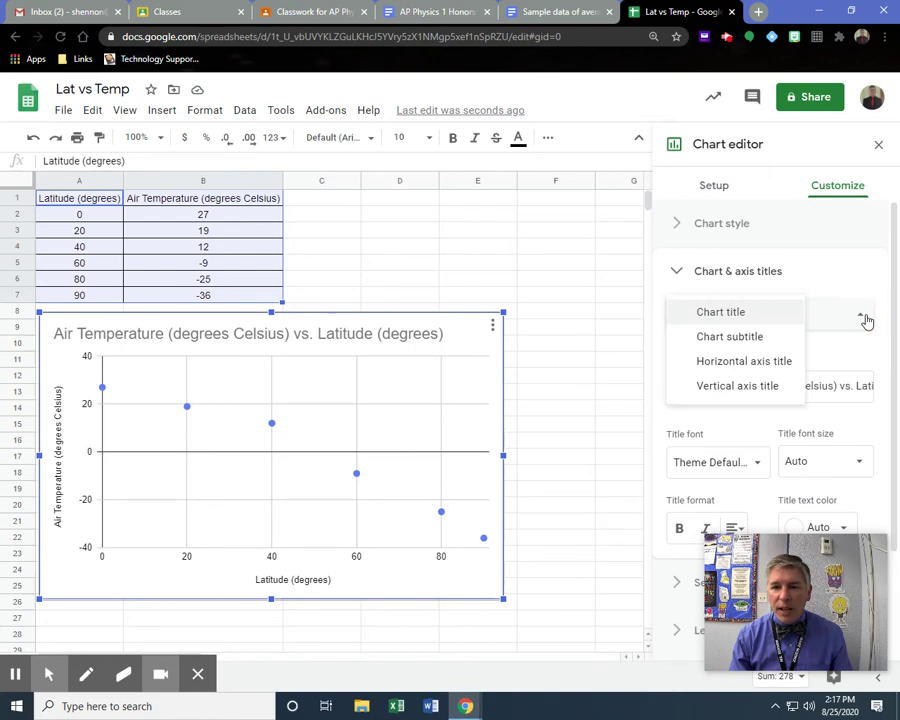
{"action": "left_click", "coordinate": [766, 364]}
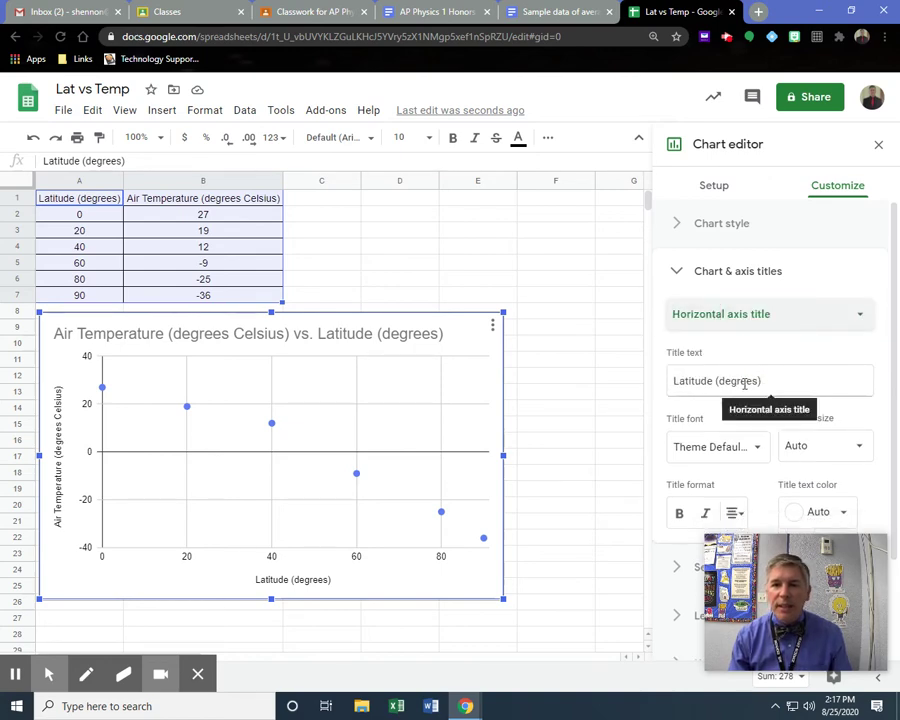
{"action": "left_click", "coordinate": [767, 380]}
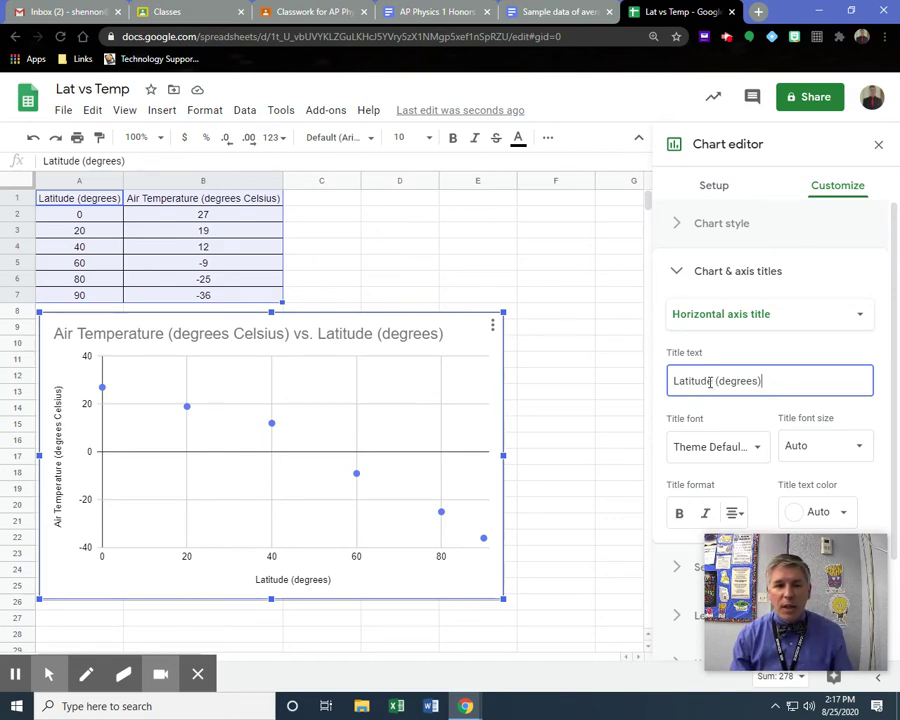
Step: Change the chart's vertical axis title to "Temperature (degrees Celsius)" and leave the chart editor
{"action": "left_click", "coordinate": [858, 315]}
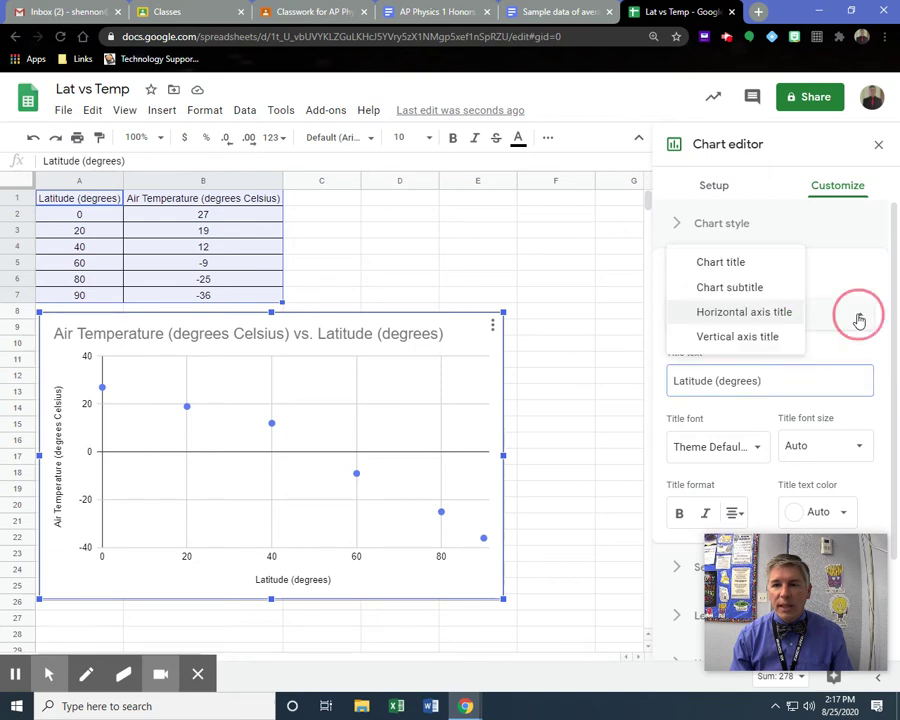
{"action": "left_click", "coordinate": [766, 340]}
{"action": "double_click", "coordinate": [680, 380]}
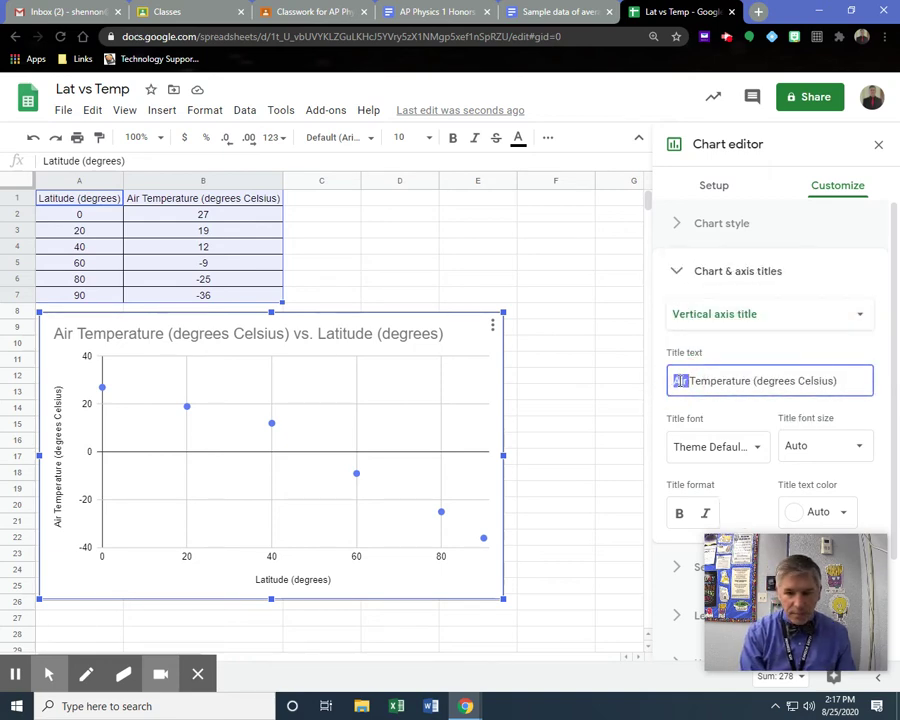
{"action": "key", "text": "BackSpace"}
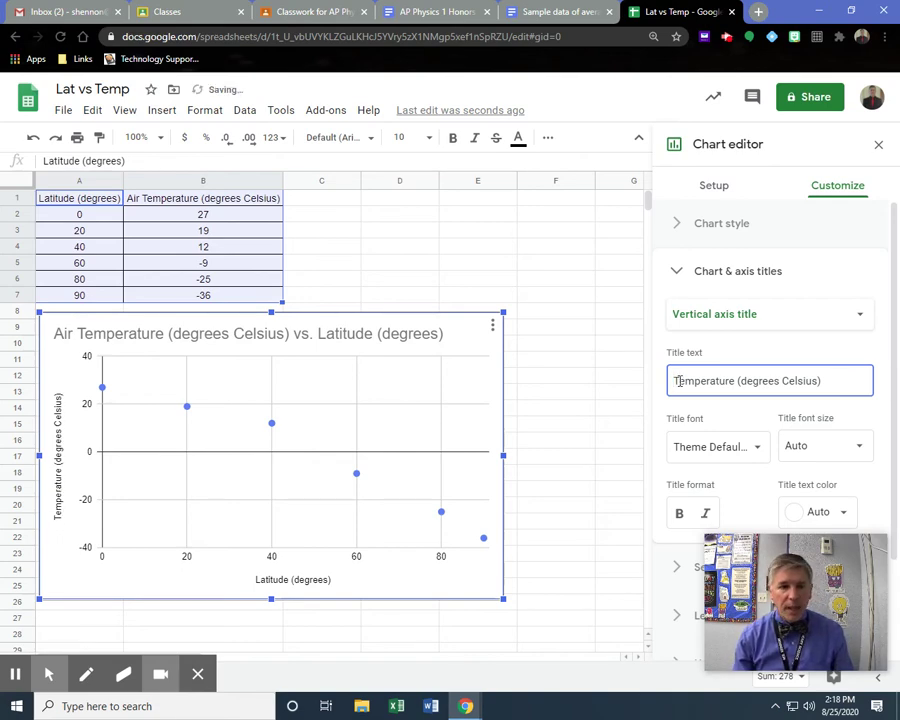
{"action": "left_click", "coordinate": [632, 412]}
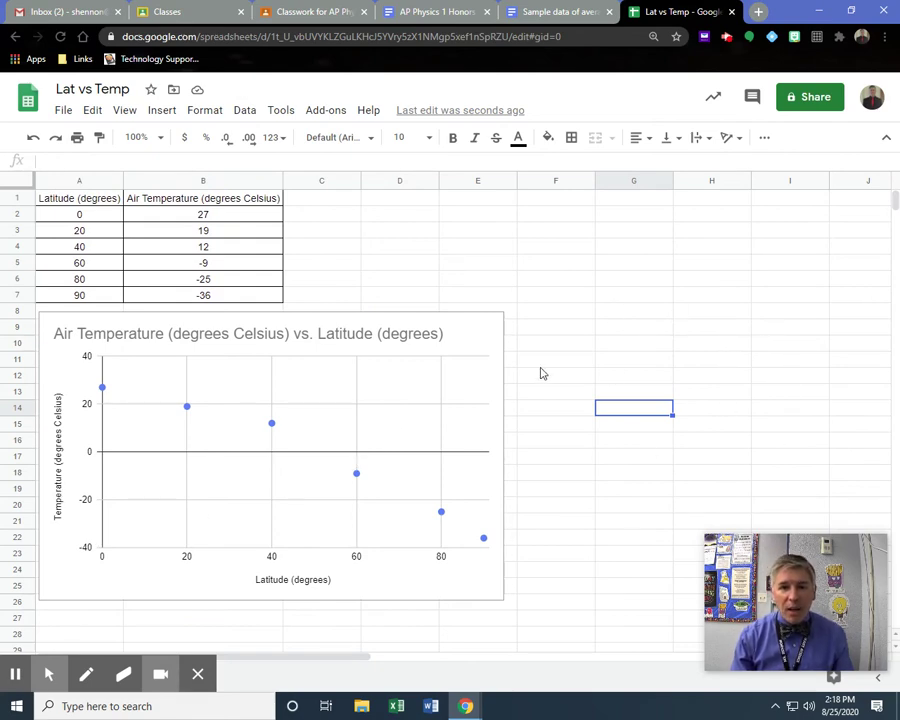
Step: Reopen the scatter chart for editing and add a trendline to the Air Temperature series
{"action": "left_click", "coordinate": [478, 336]}
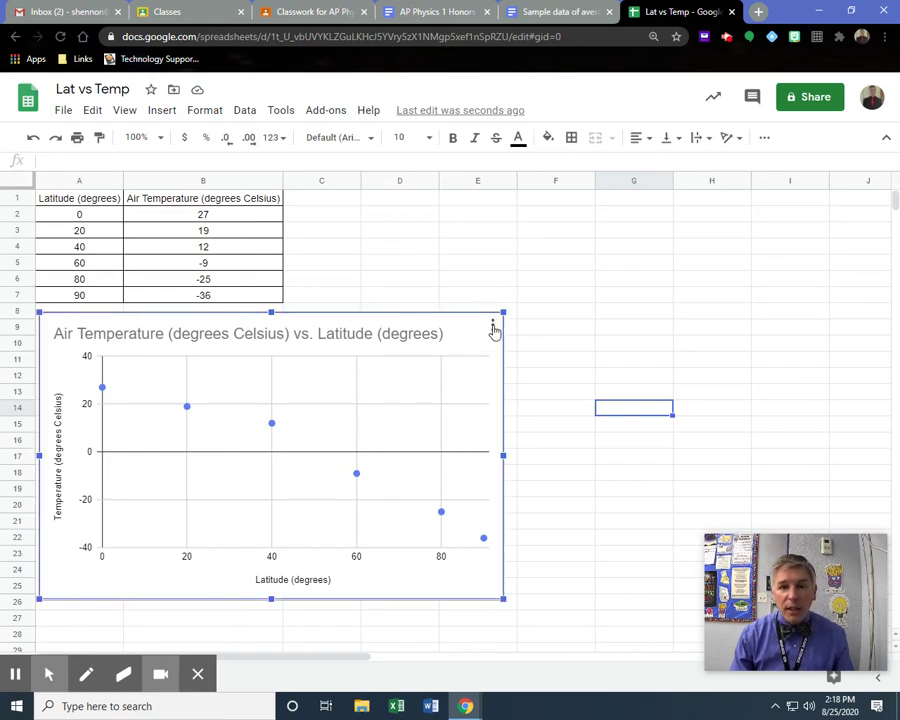
{"action": "left_click", "coordinate": [493, 327]}
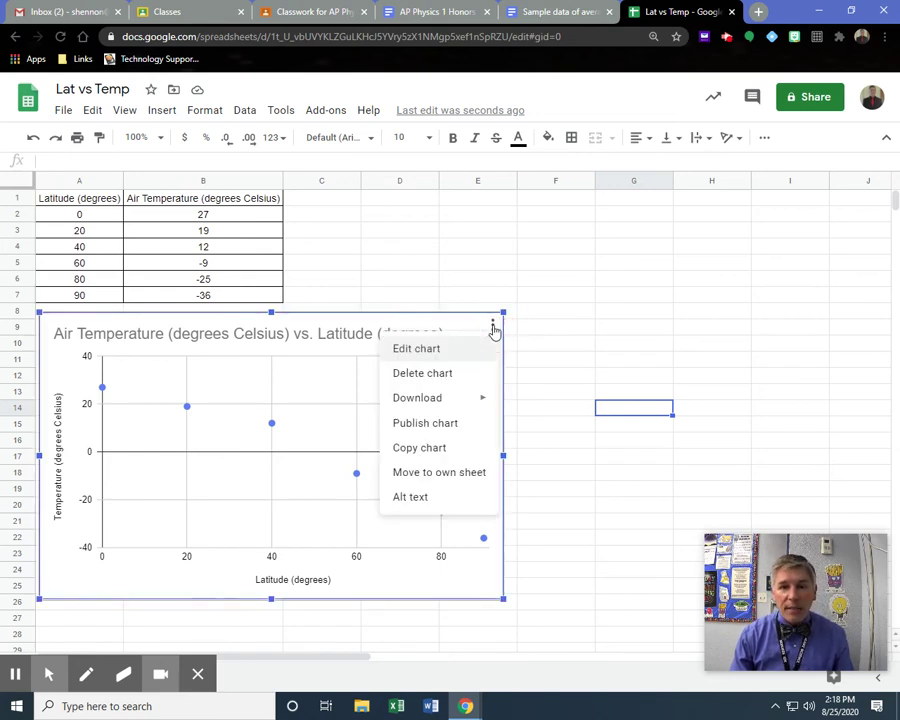
{"action": "left_click", "coordinate": [418, 352]}
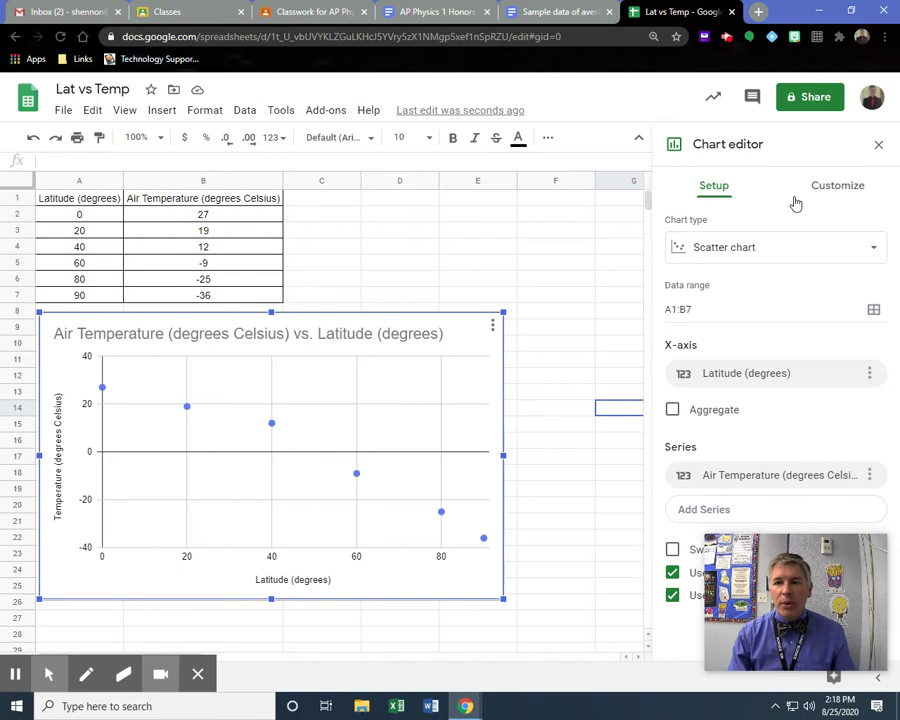
{"action": "left_click", "coordinate": [835, 194]}
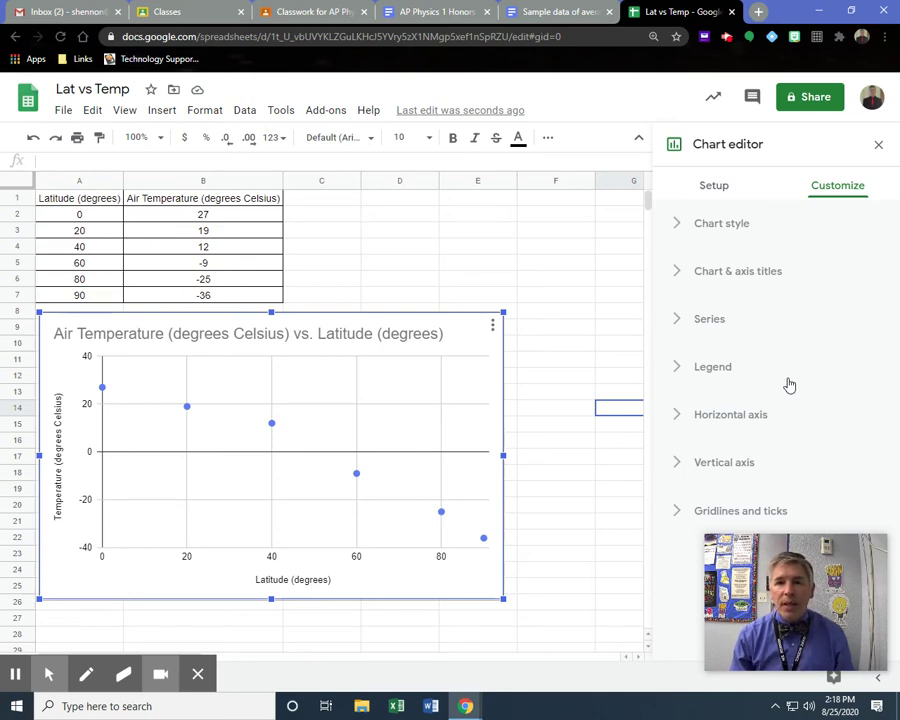
{"action": "left_click", "coordinate": [710, 320]}
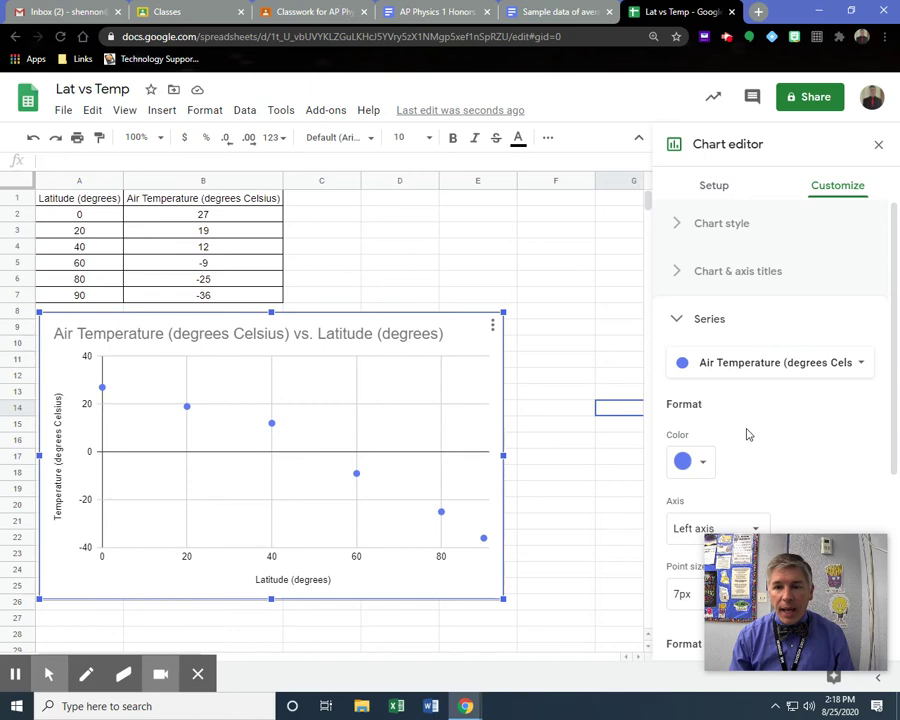
{"action": "scroll", "coordinate": [747, 434], "scroll_direction": "down", "scroll_amount": 5}
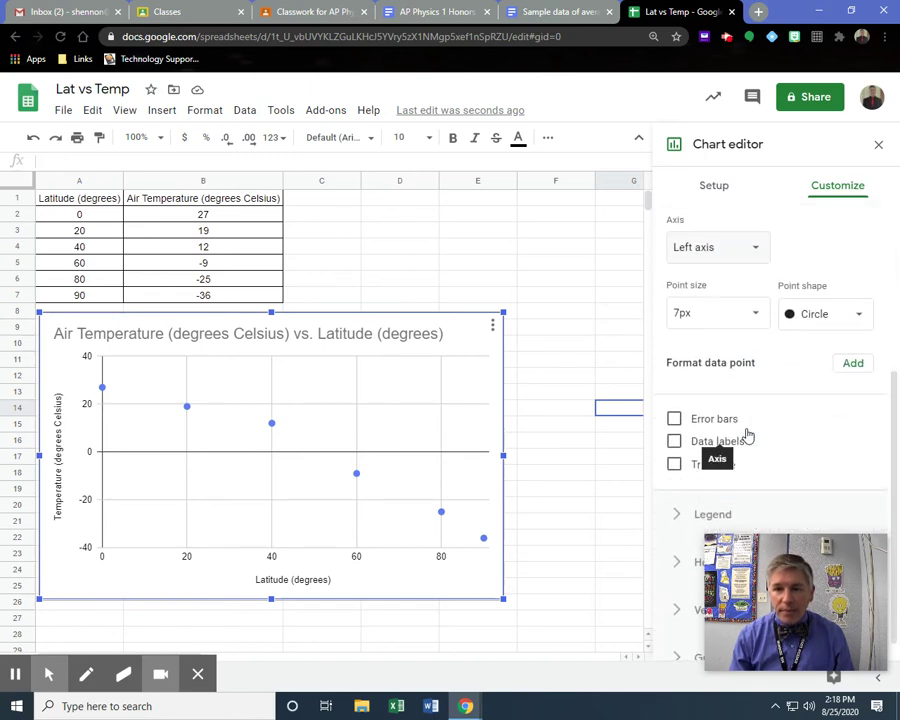
{"action": "scroll", "coordinate": [747, 434], "scroll_direction": "down", "scroll_amount": 1}
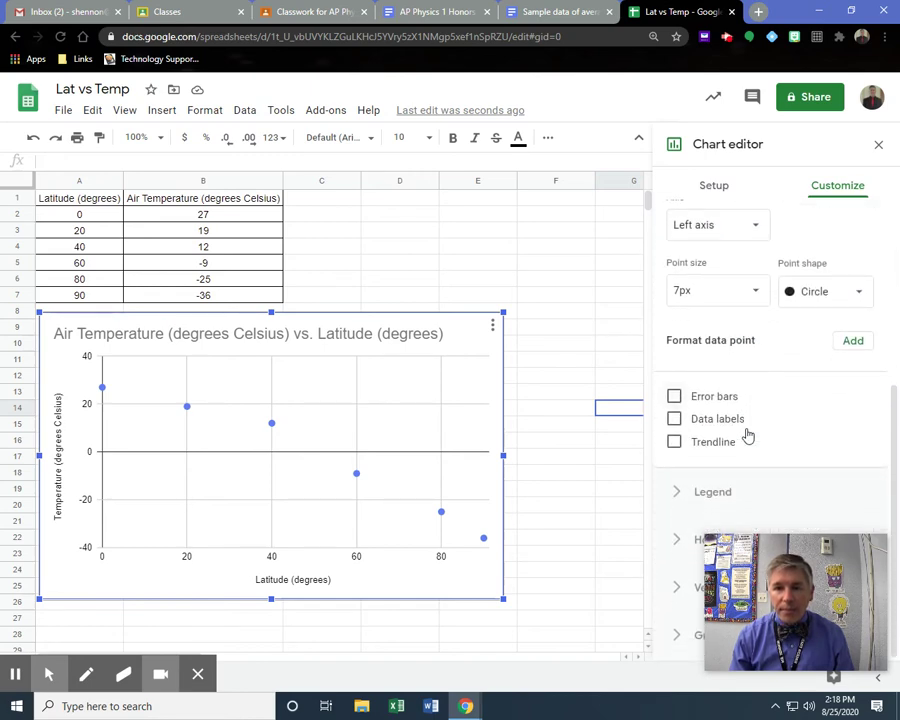
{"action": "left_click", "coordinate": [675, 443]}
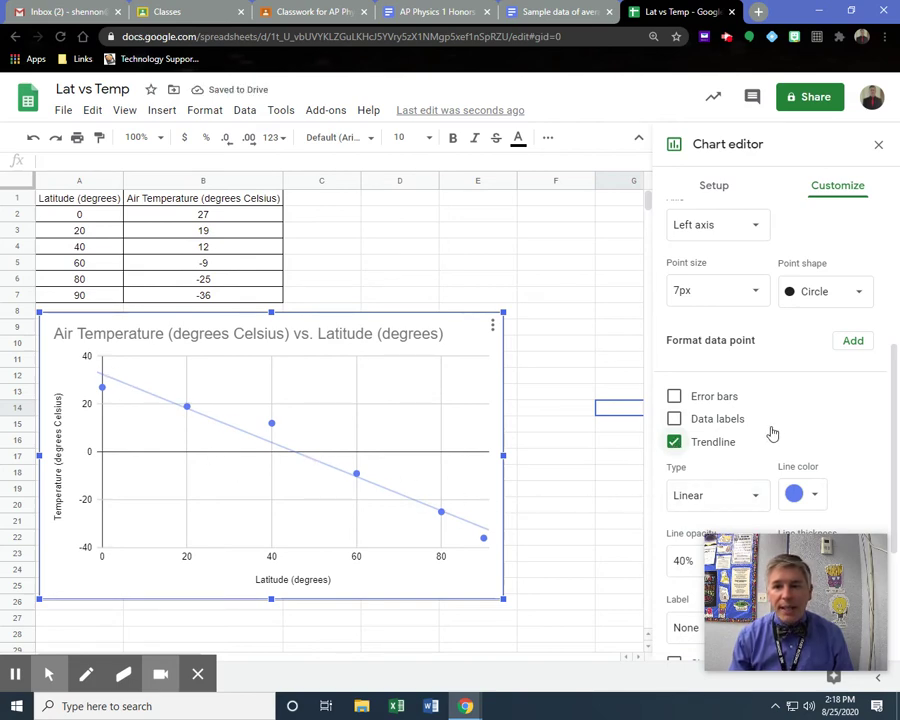
Step: Try the Exponential, Logarithmic and Power Series trendline types and return the trendline to Linear
{"action": "scroll", "coordinate": [784, 412], "scroll_direction": "down", "scroll_amount": 1}
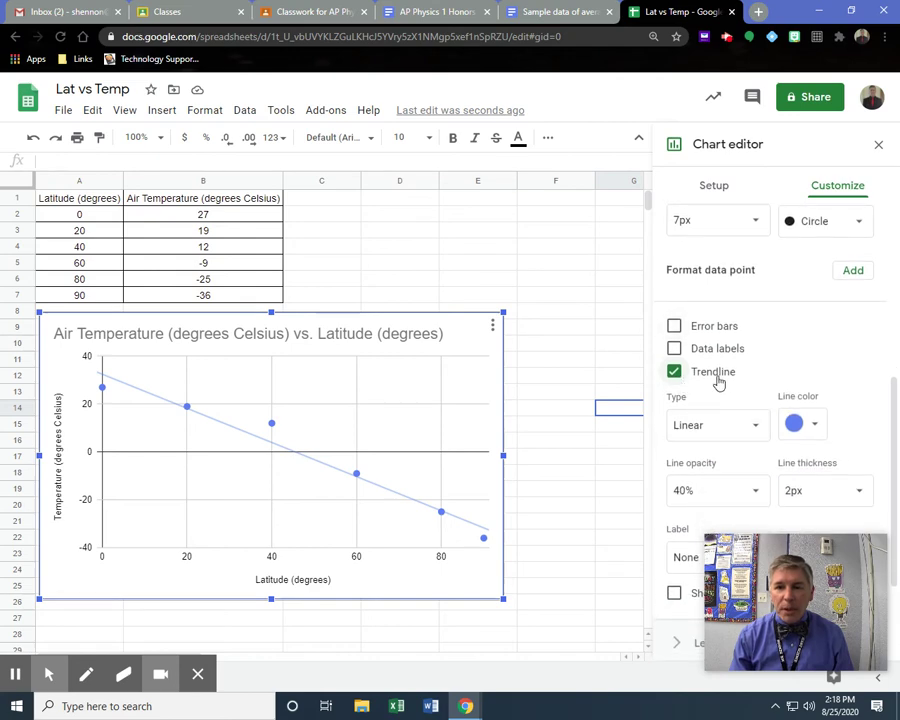
{"action": "scroll", "coordinate": [838, 350], "scroll_direction": "down", "scroll_amount": 1}
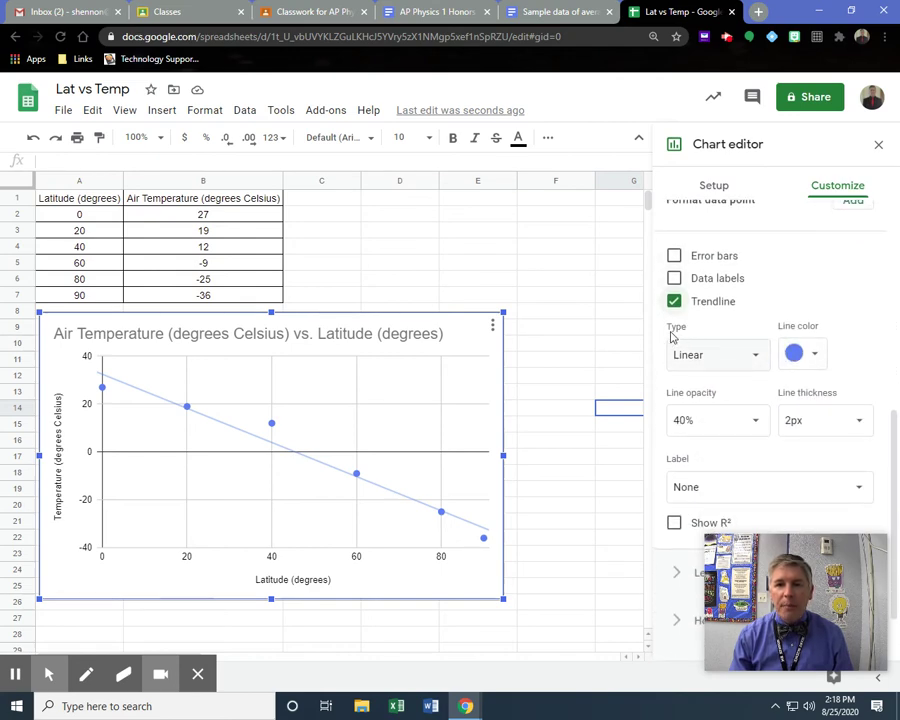
{"action": "left_click", "coordinate": [752, 360]}
{"action": "left_click", "coordinate": [724, 380]}
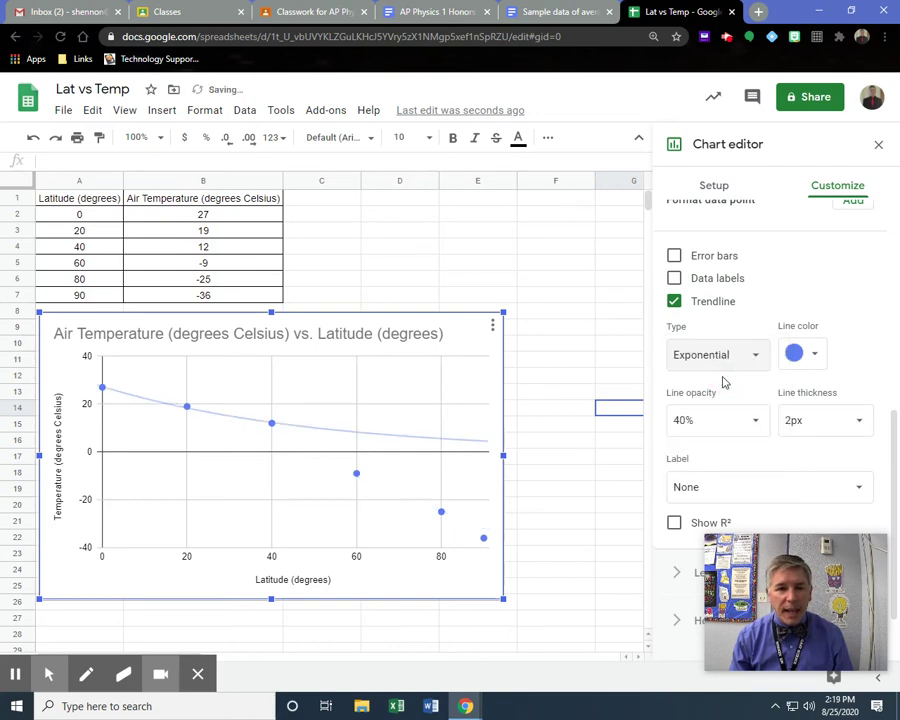
{"action": "left_click", "coordinate": [720, 356]}
{"action": "left_click", "coordinate": [718, 405]}
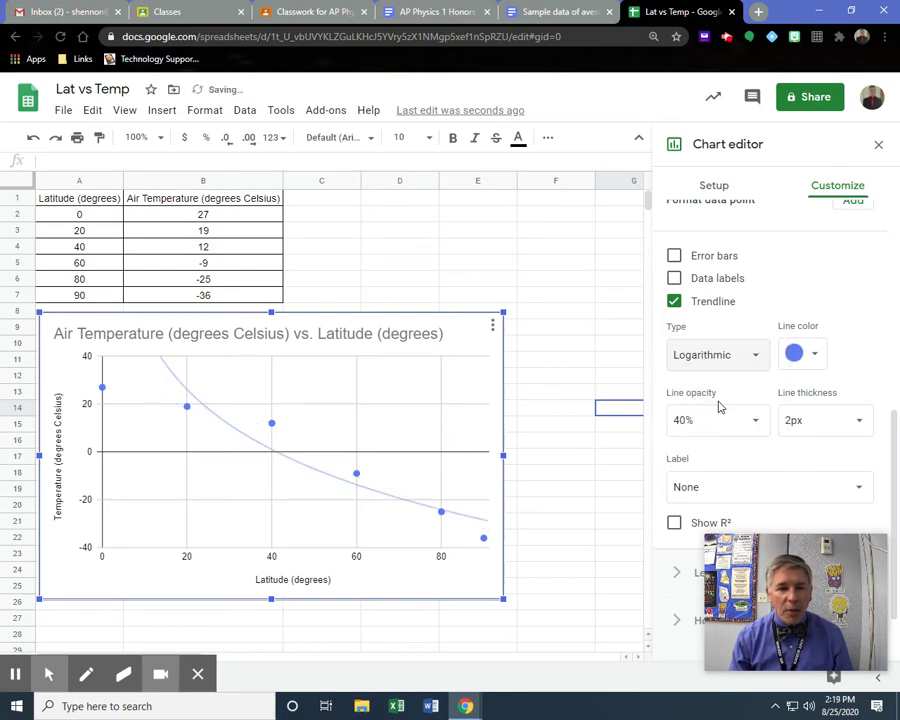
{"action": "left_click", "coordinate": [717, 358]}
{"action": "left_click", "coordinate": [720, 383]}
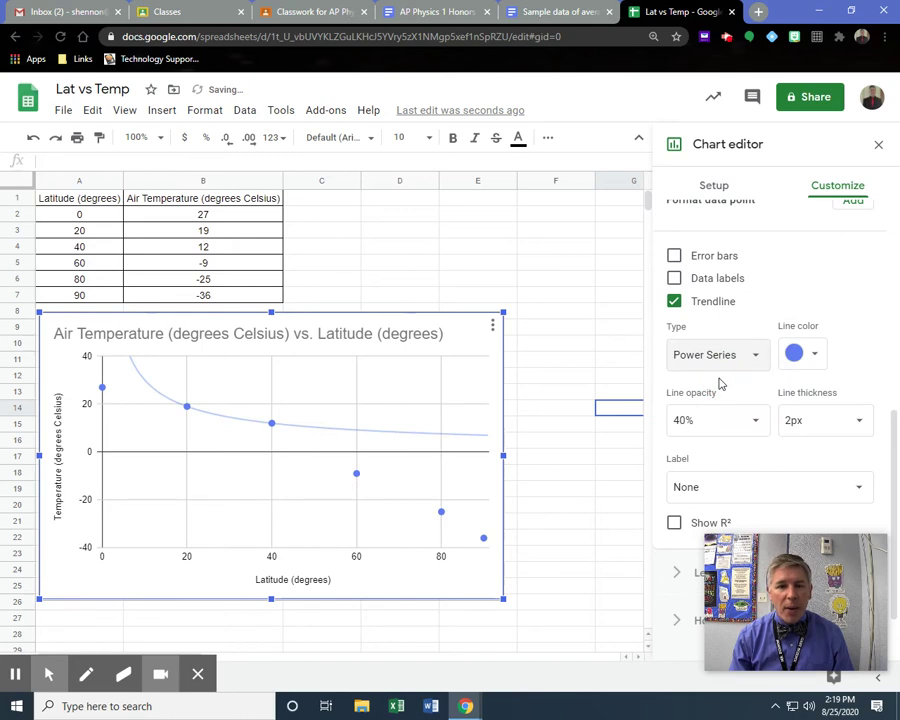
{"action": "left_click", "coordinate": [749, 357]}
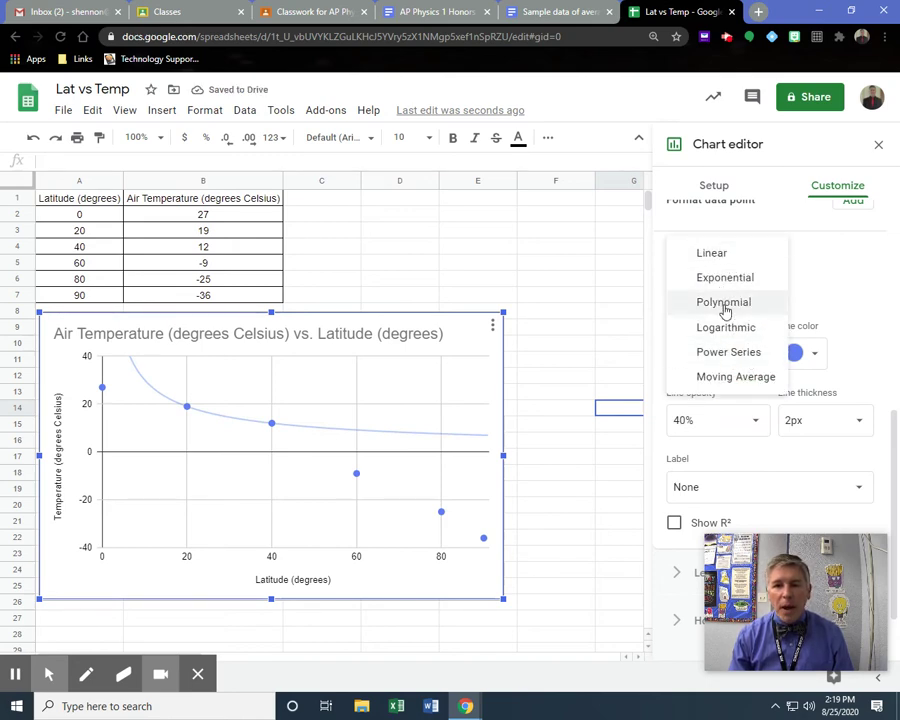
{"action": "left_click", "coordinate": [720, 256]}
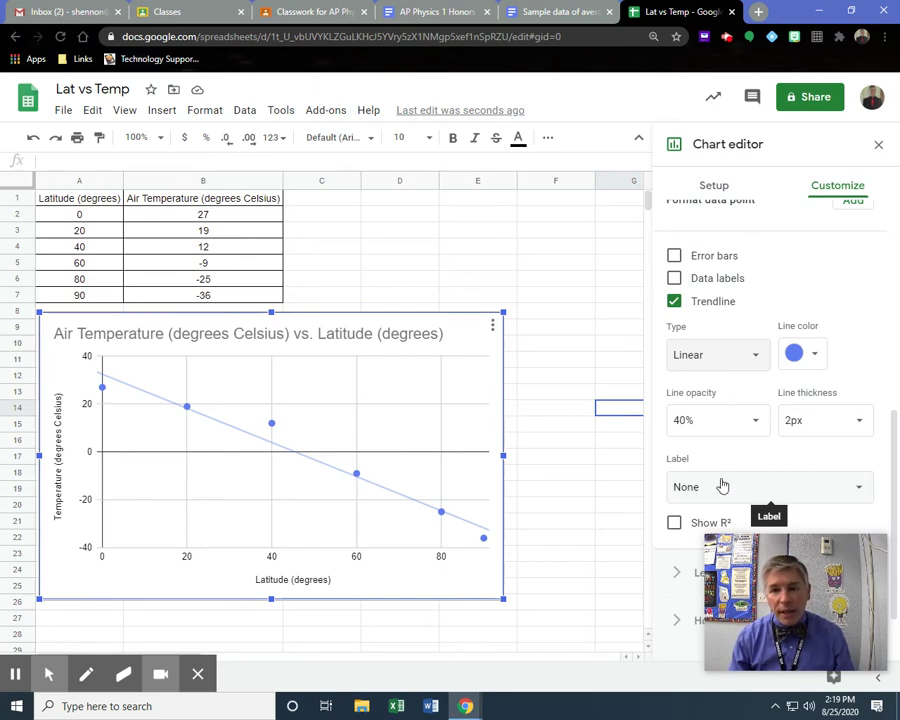
Step: Set the trendline's label to Use Equation
{"action": "scroll", "coordinate": [718, 482], "scroll_direction": "down", "scroll_amount": 1}
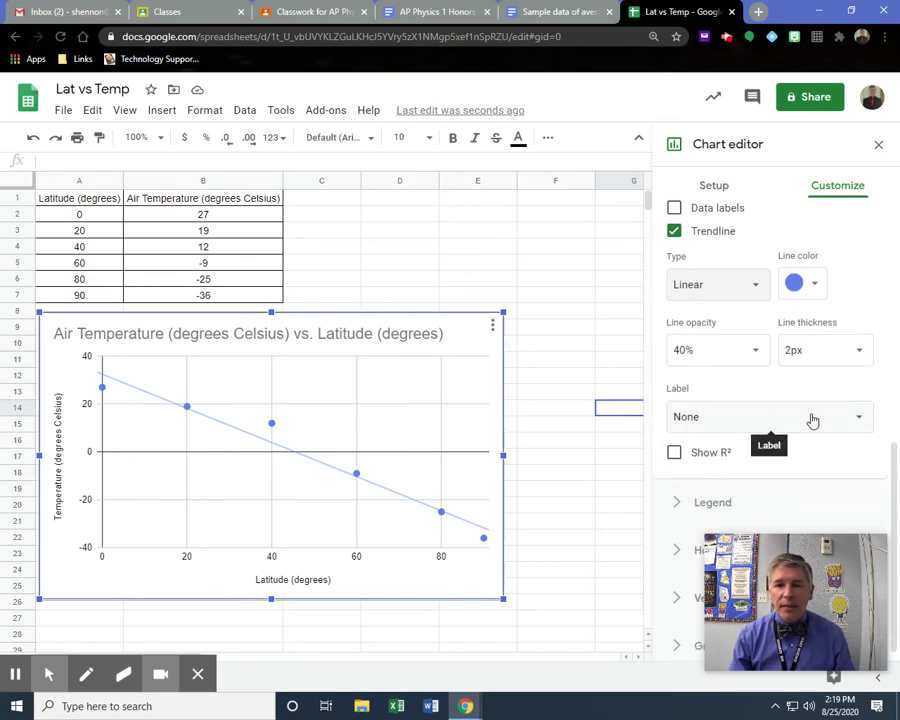
{"action": "left_click", "coordinate": [861, 421]}
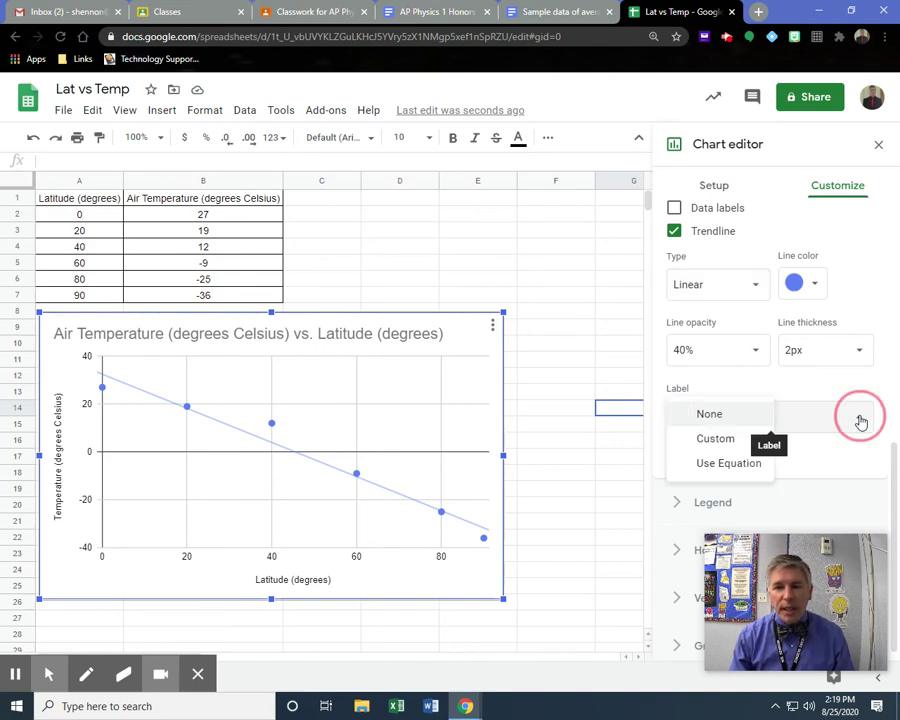
{"action": "left_click", "coordinate": [710, 464]}
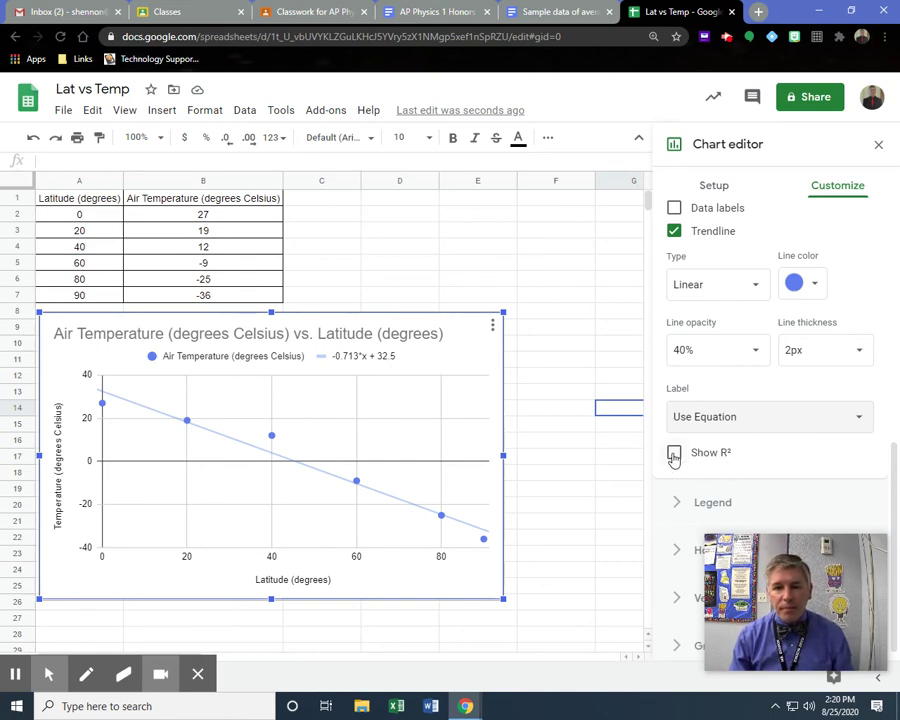
Step: Try showing the trendline's R² value, turn it off again and leave the chart editor
{"action": "left_click", "coordinate": [674, 455]}
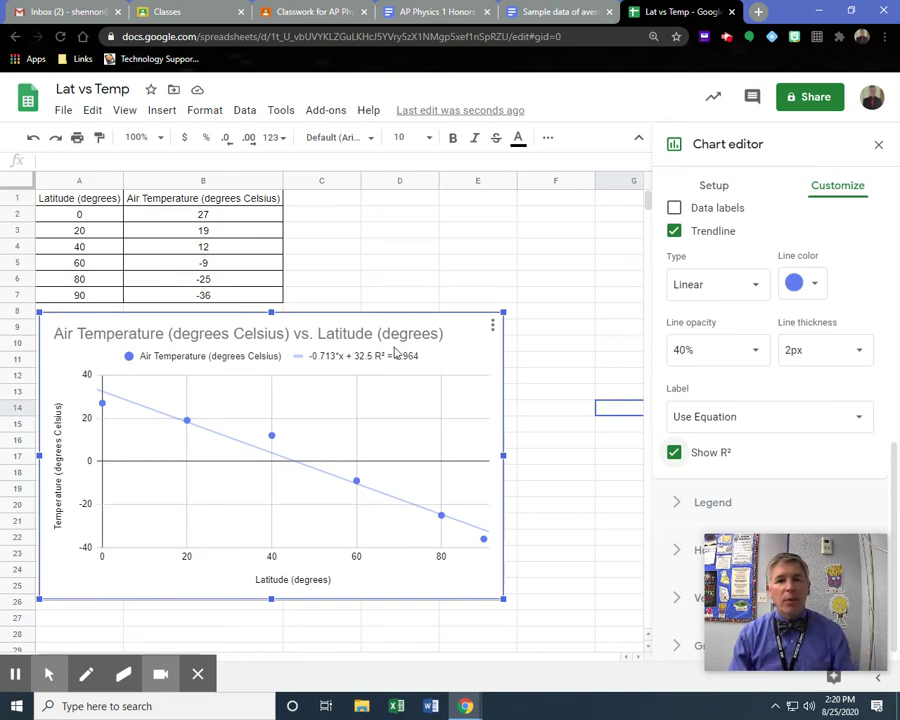
{"action": "left_click", "coordinate": [673, 454]}
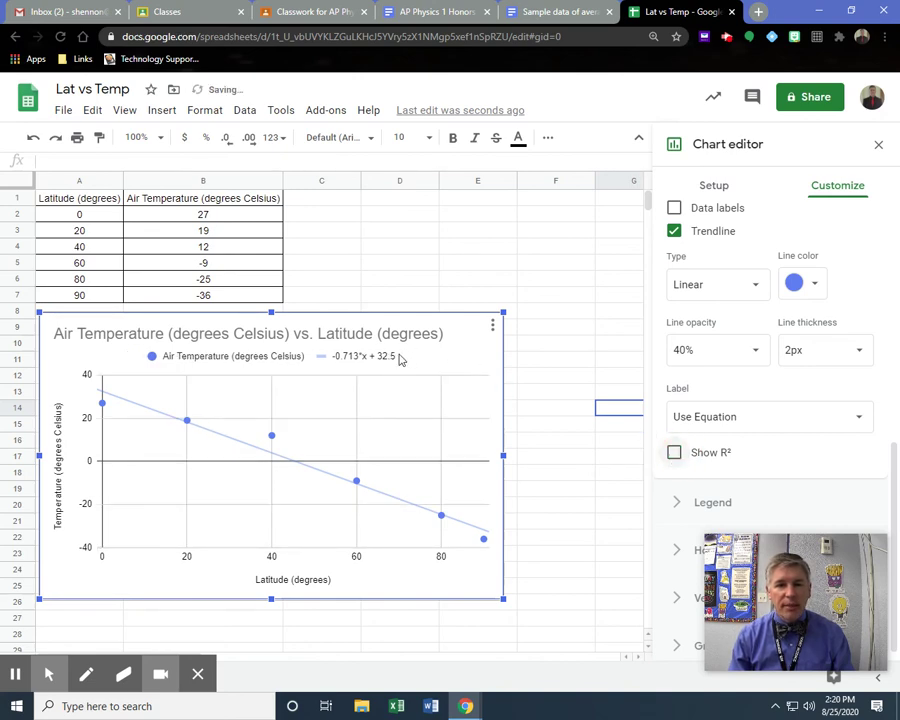
{"action": "left_click", "coordinate": [570, 362]}
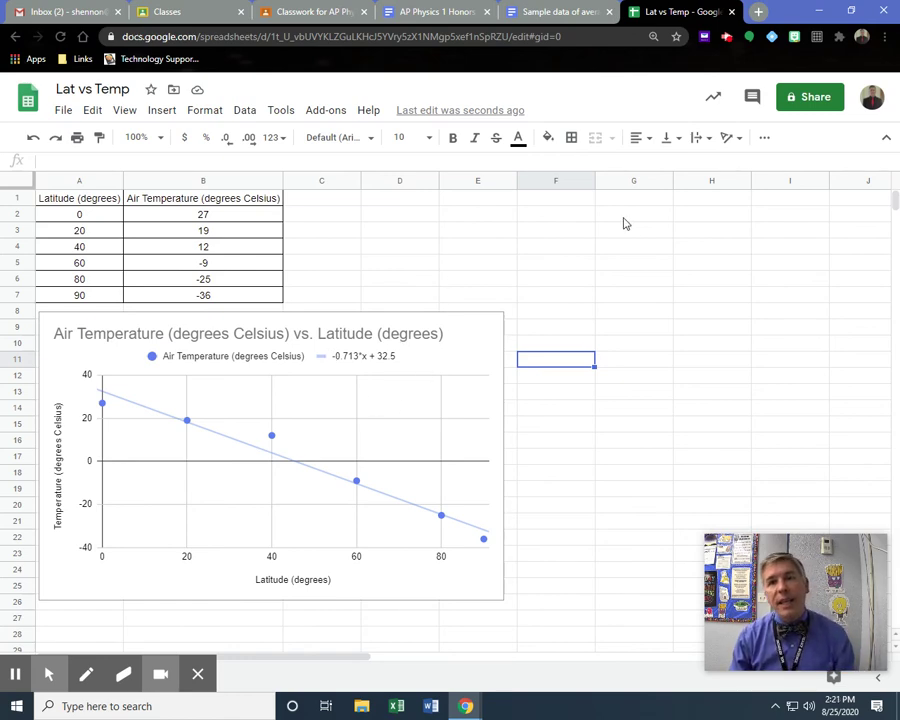
Step: Copy the finished scatter chart to the clipboard
{"action": "left_click", "coordinate": [466, 352]}
{"action": "left_click", "coordinate": [493, 327]}
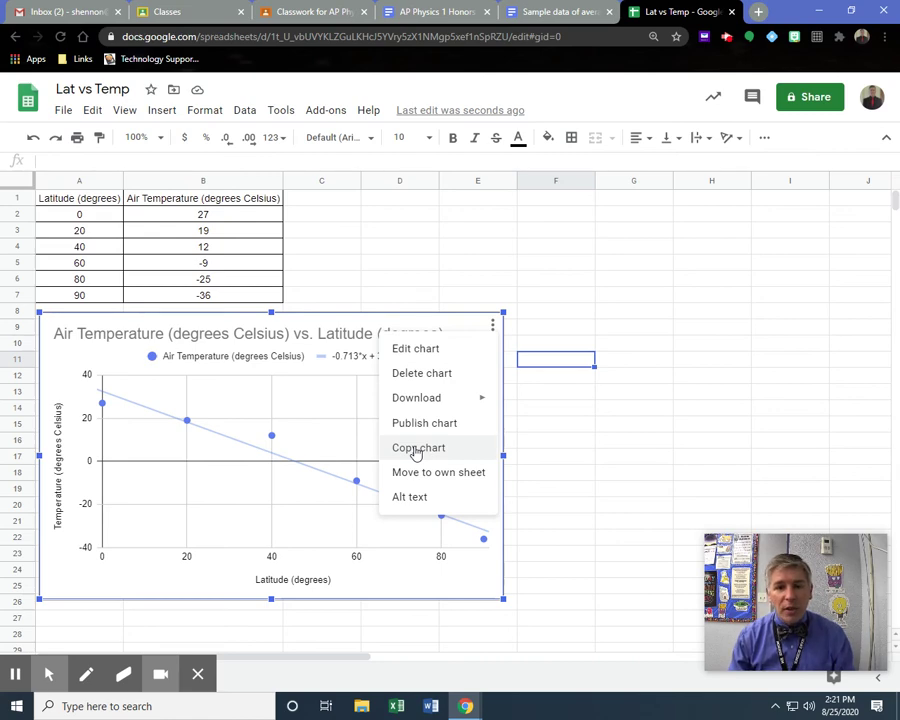
{"action": "left_click", "coordinate": [417, 449]}
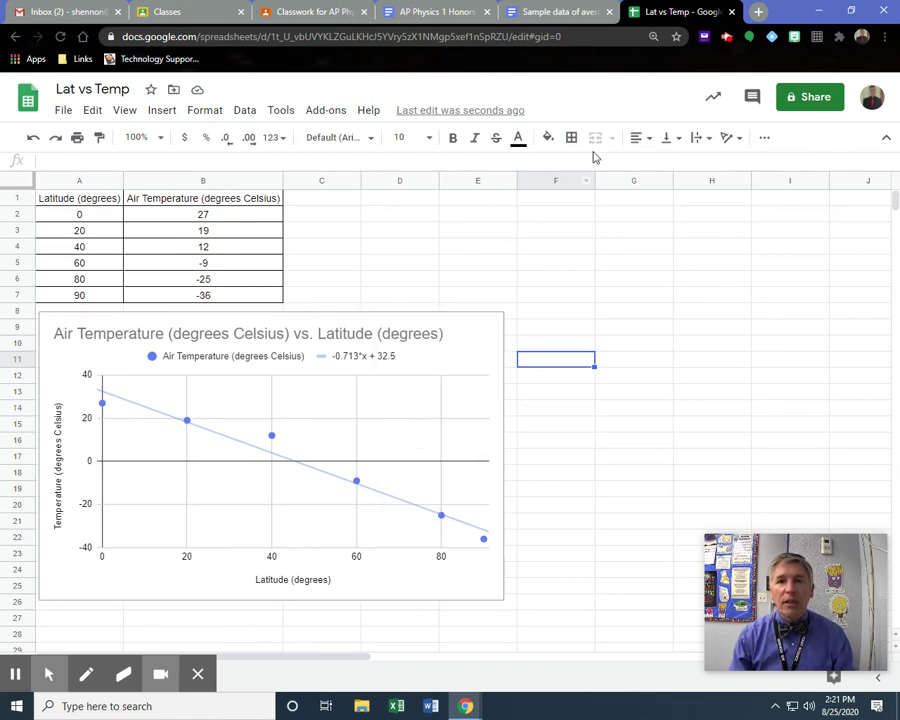
Step: Switch to the "Sample data of average air temp vs latitude" document and paste the chart on a new line below the table, linked to the spreadsheet
{"action": "left_click", "coordinate": [580, 14]}
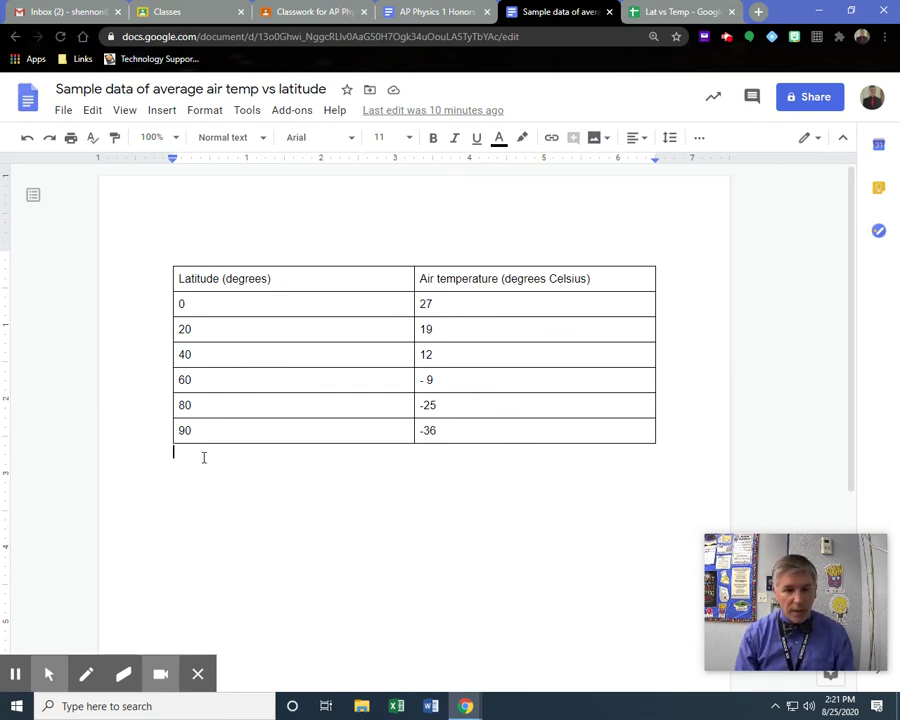
{"action": "key", "text": "Return"}
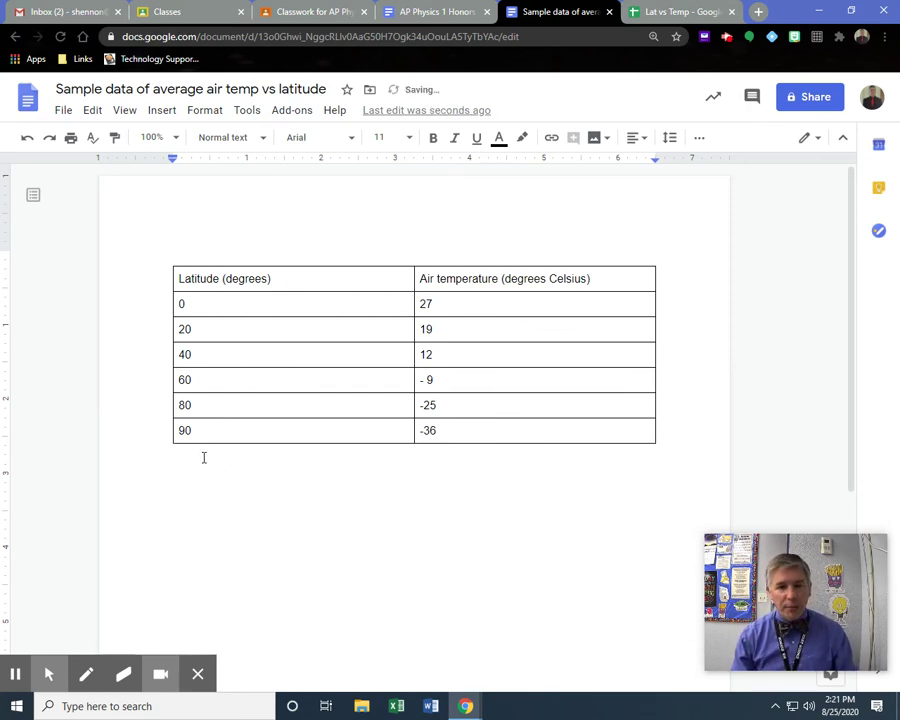
{"action": "left_click", "coordinate": [91, 110]}
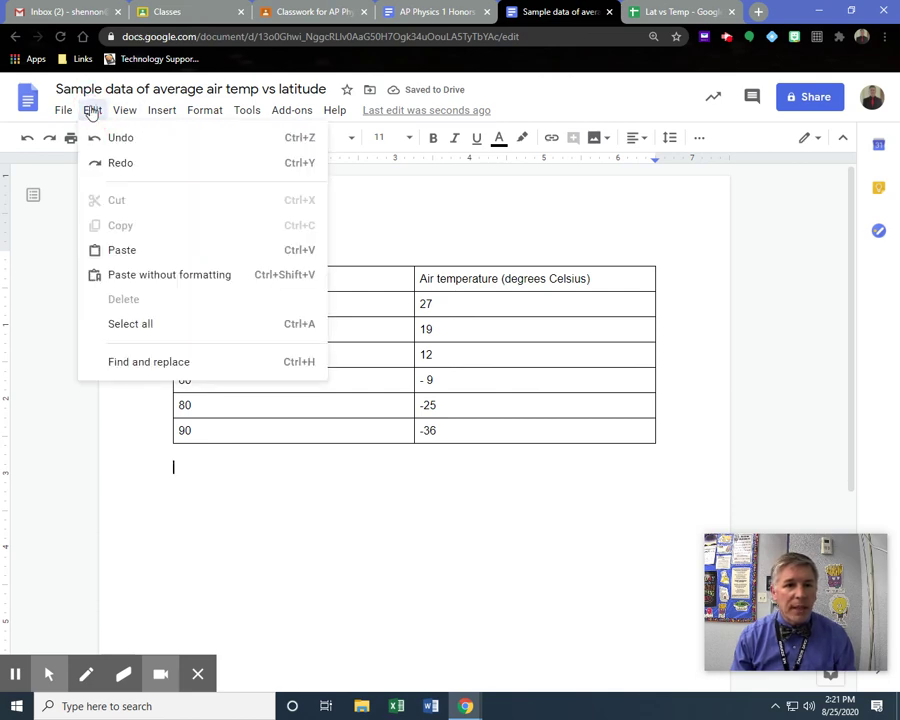
{"action": "left_click", "coordinate": [124, 250]}
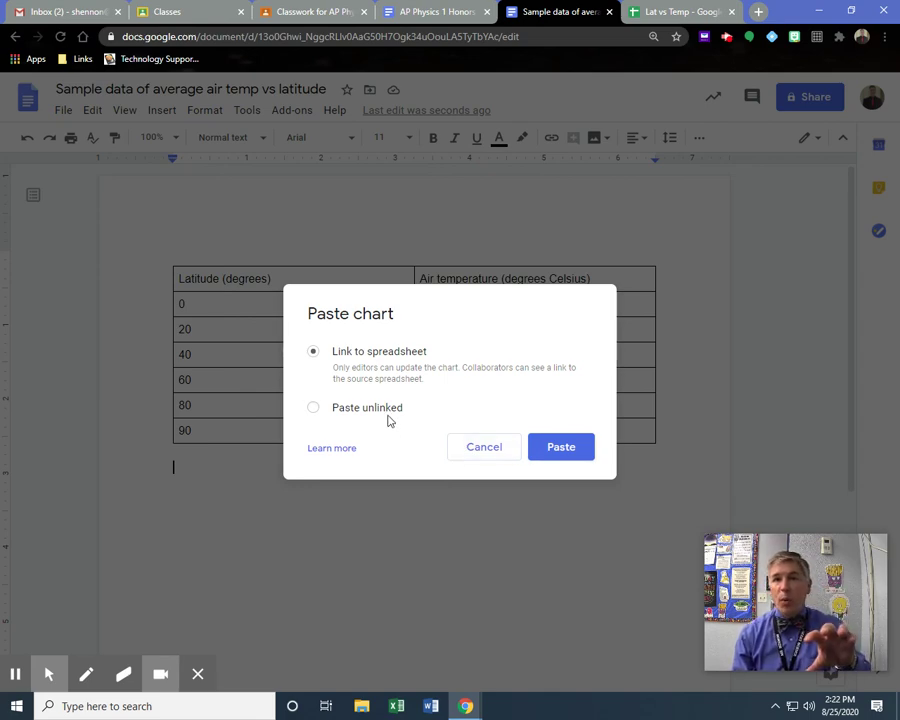
{"action": "left_click", "coordinate": [560, 448]}
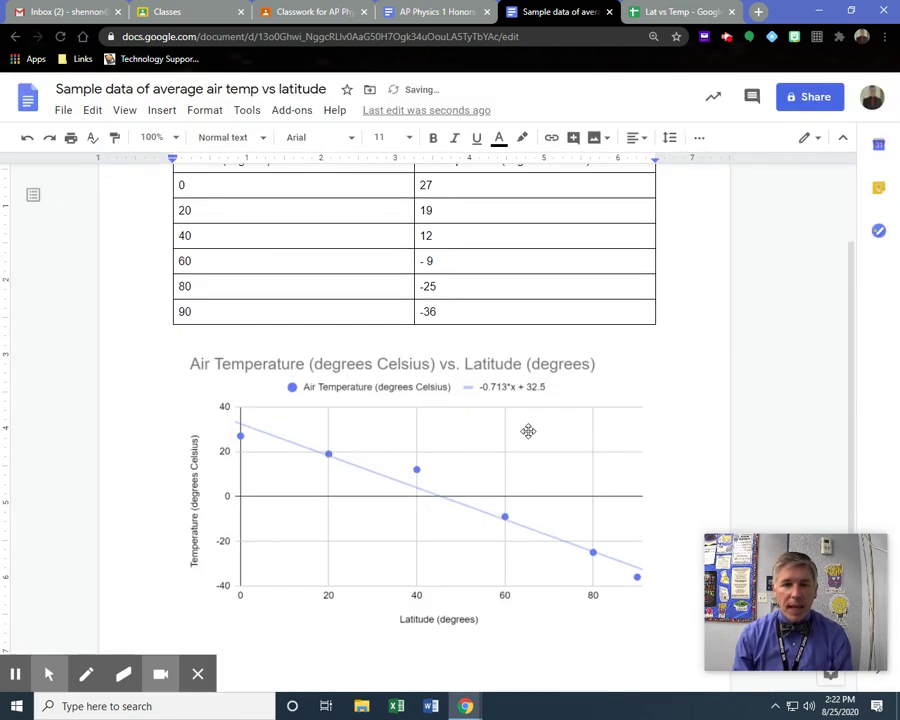
Step: Set the pasted chart to wrap text and nudge it slightly so it lines up with the table above
{"action": "left_click", "coordinate": [532, 425]}
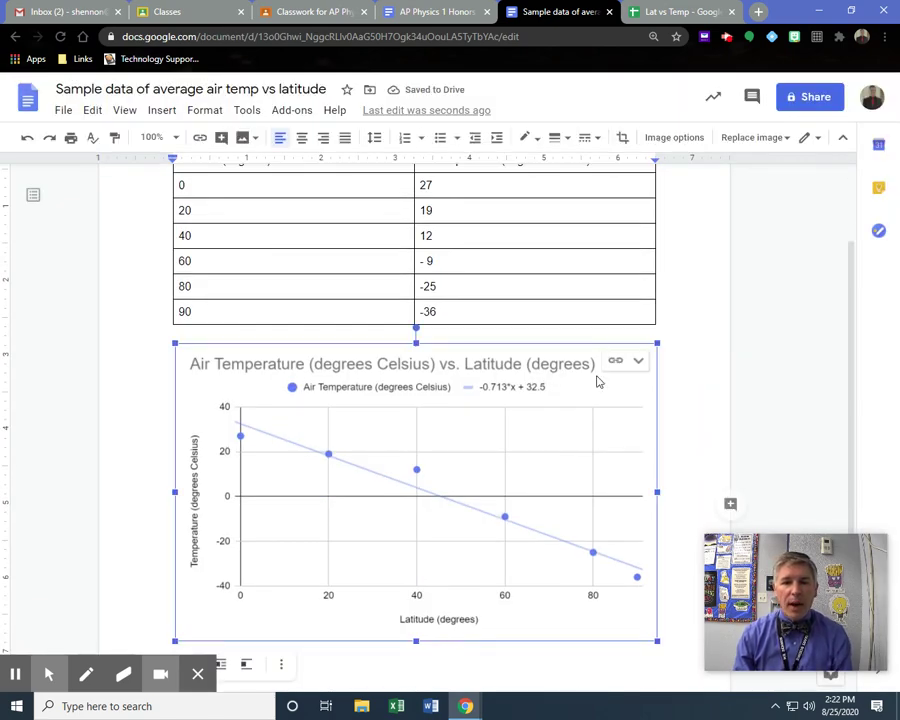
{"action": "scroll", "coordinate": [518, 538], "scroll_direction": "down", "scroll_amount": 3}
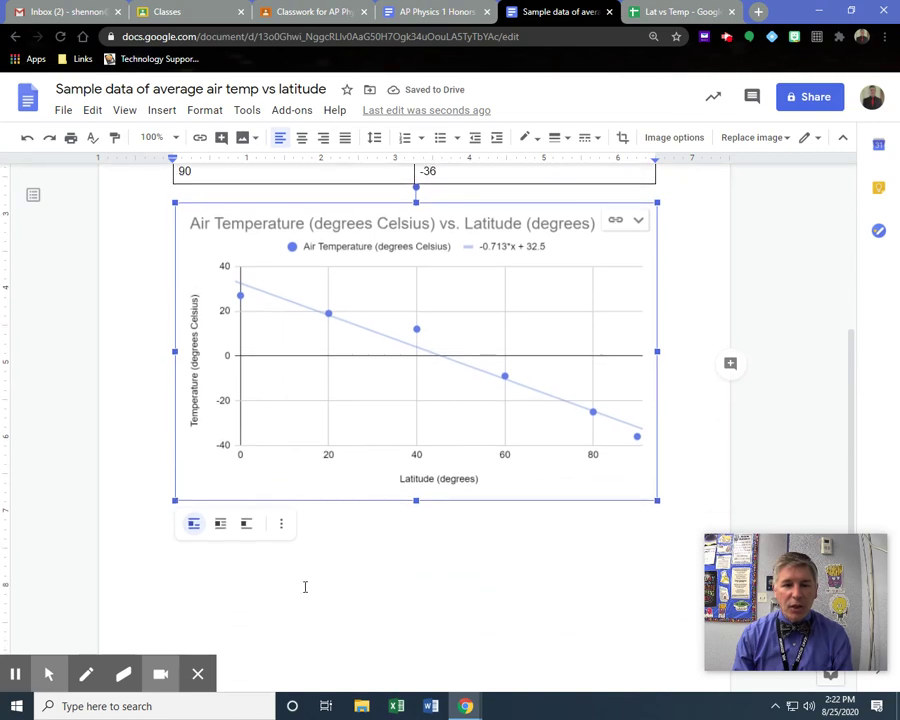
{"action": "left_click", "coordinate": [220, 523]}
{"action": "mouse_move", "coordinate": [407, 398]}
{"action": "left_mouse_down"}
{"action": "mouse_move", "coordinate": [412, 344]}
{"action": "mouse_move", "coordinate": [406, 394]}
{"action": "left_mouse_up"}
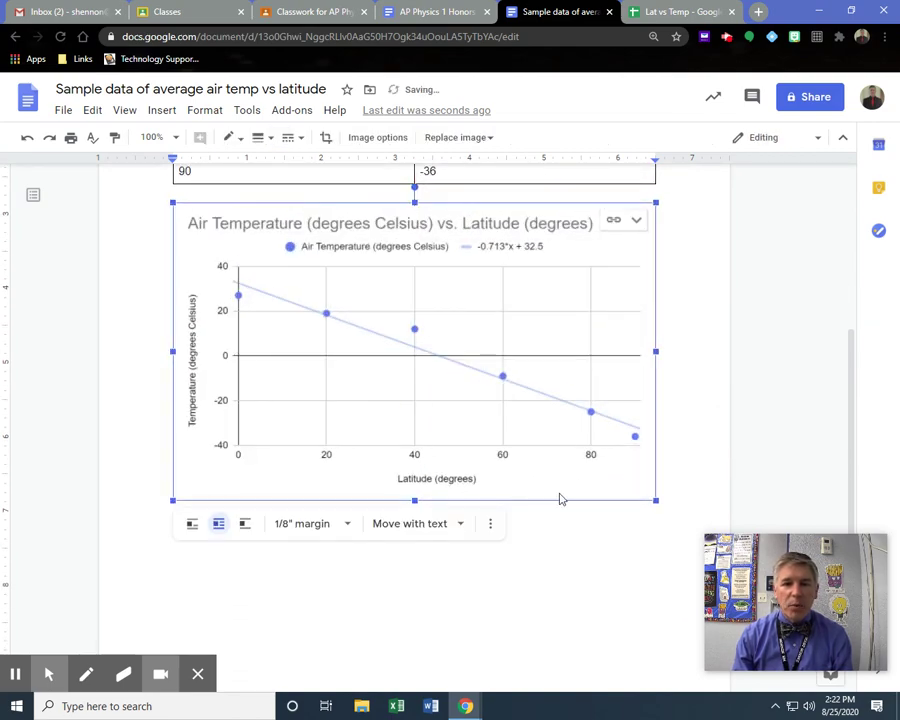
Step: Try shrinking the pasted chart and enlarge it back to about the table's full width
{"action": "left_click_drag", "start_coordinate": [652, 498], "coordinate": [453, 376]}
{"action": "left_click_drag", "start_coordinate": [453, 375], "coordinate": [629, 503]}
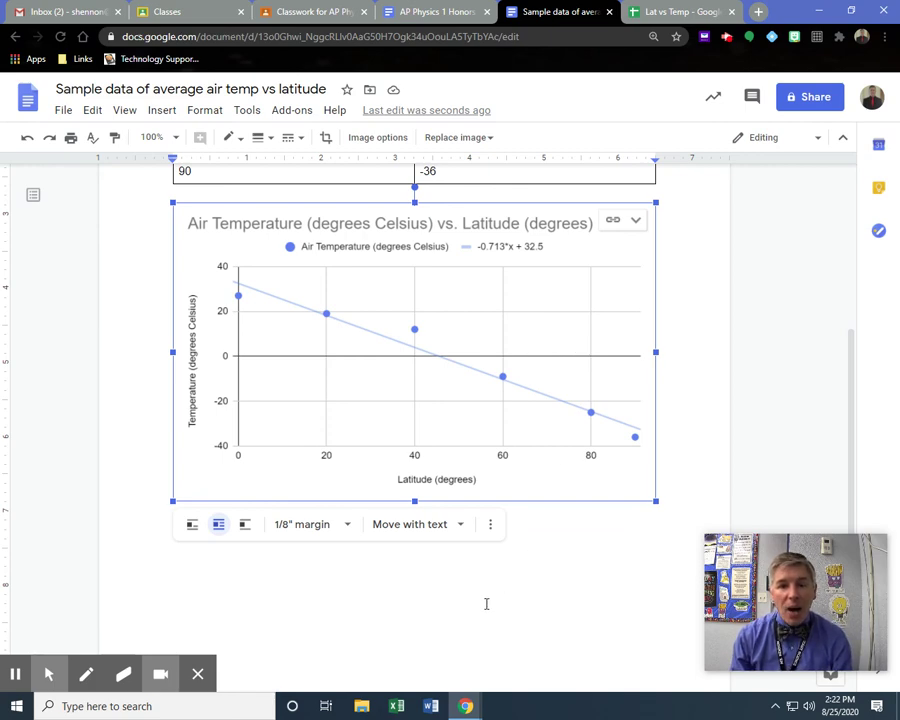
{"action": "mouse_move", "coordinate": [52, 682]}
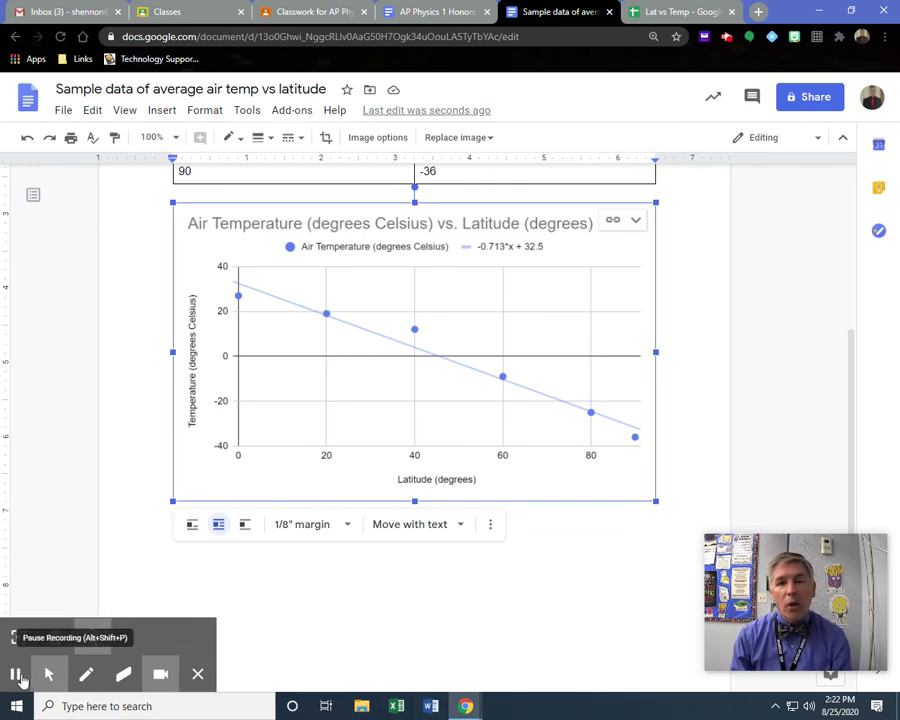